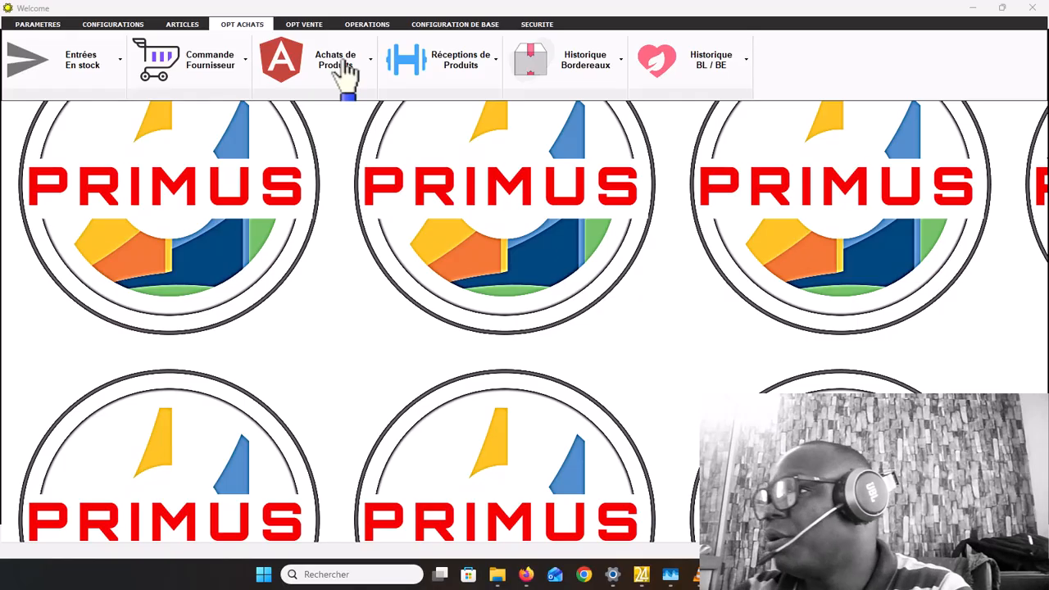
# Step: Open the product purchase form and load the fifth listed supplier order, from DIAMOND
pyautogui.rightClick(347, 126)
pyautogui.click(336, 68)
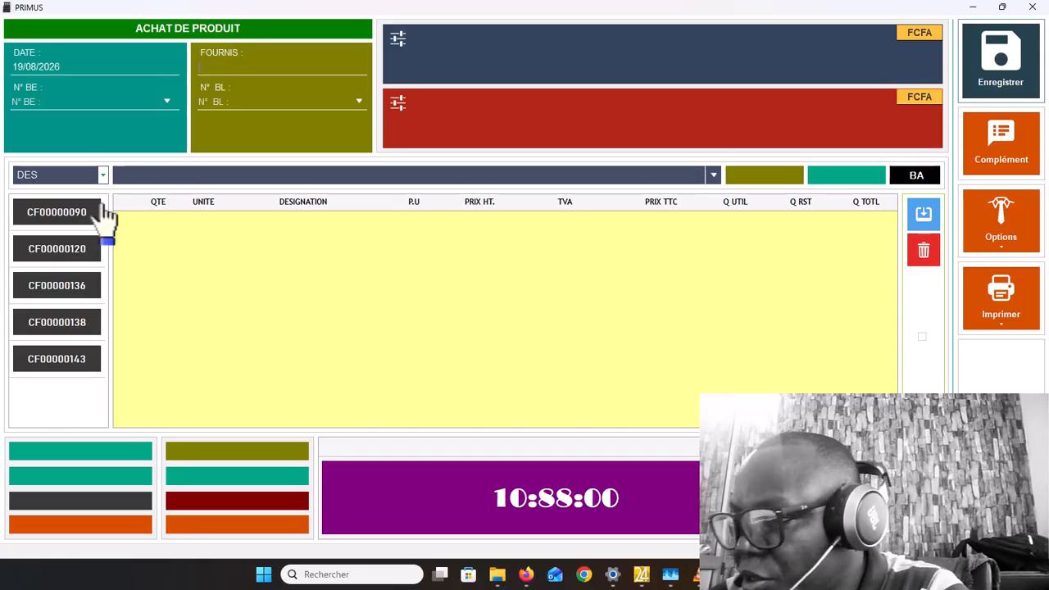
pyautogui.click(80, 367)
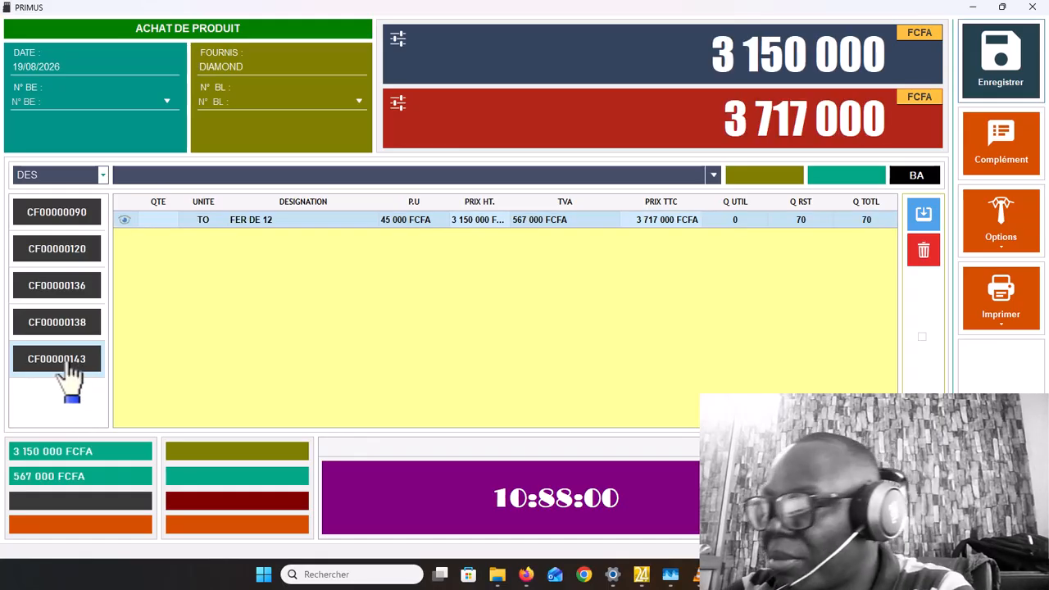
pyautogui.rightClick(81, 383)
pyautogui.click(47, 383)
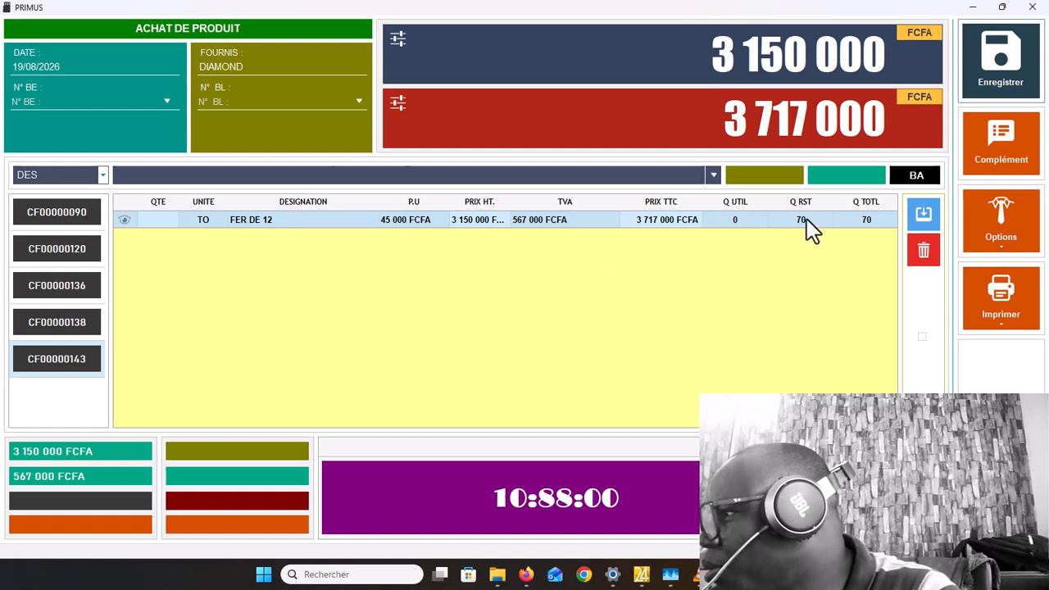
# Step: Set the purchase quantity of FER DE 12 to 65
pyautogui.click(123, 219)
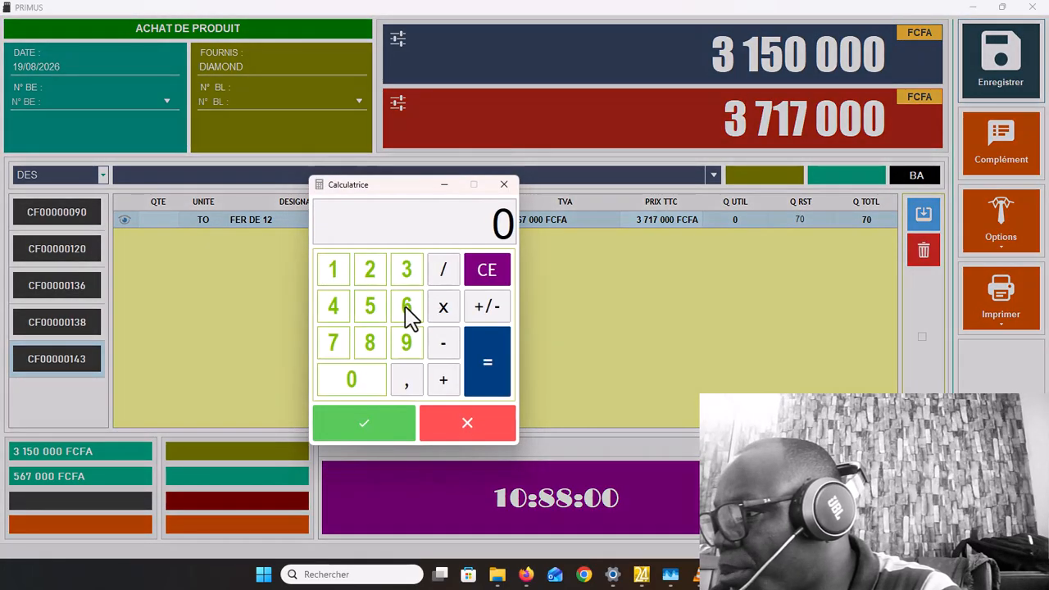
pyautogui.click(408, 311)
pyautogui.click(369, 316)
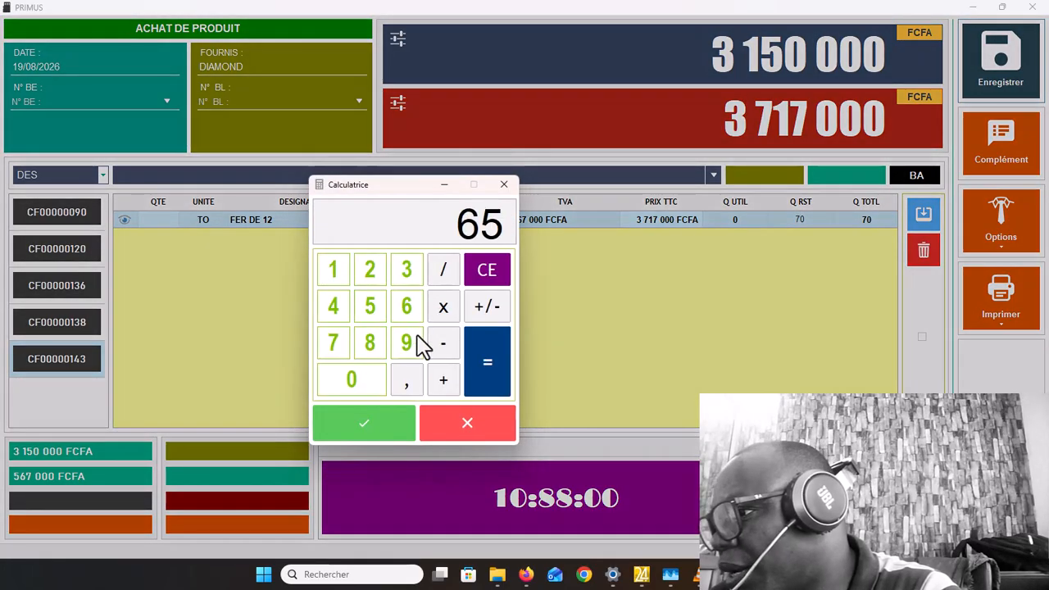
pyautogui.click(371, 421)
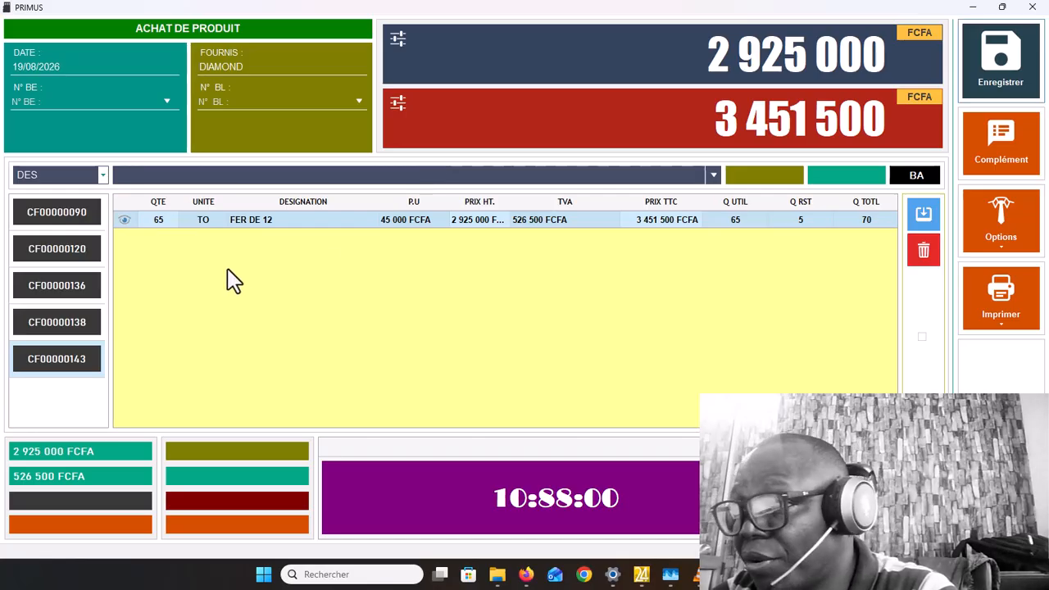
# Step: Create a BE record with N° BE GH-19082026 and assign it to the purchase
pyautogui.click(168, 108)
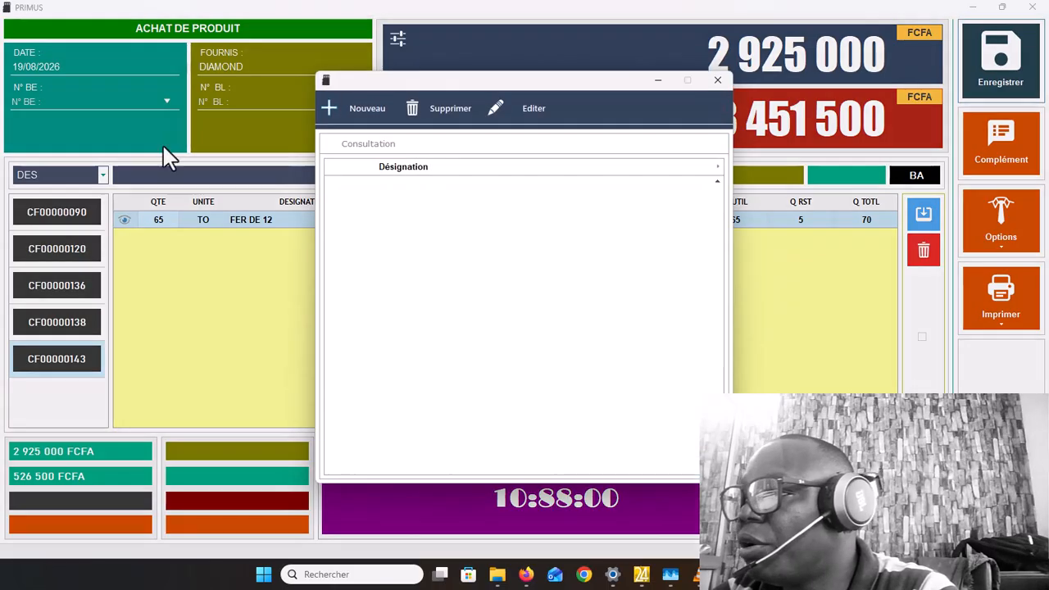
pyautogui.click(343, 112)
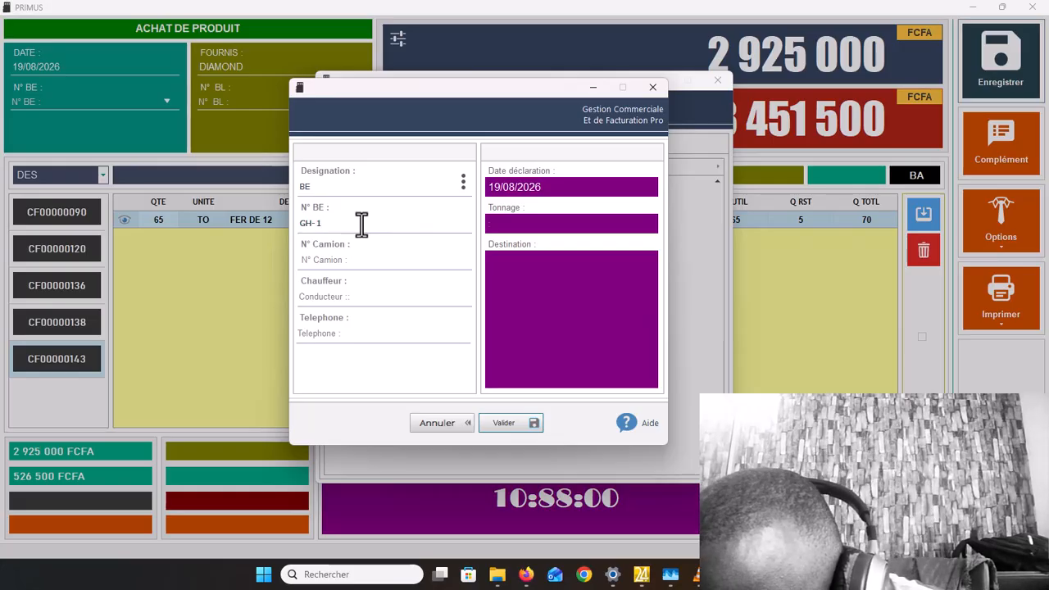
pyautogui.write('908')
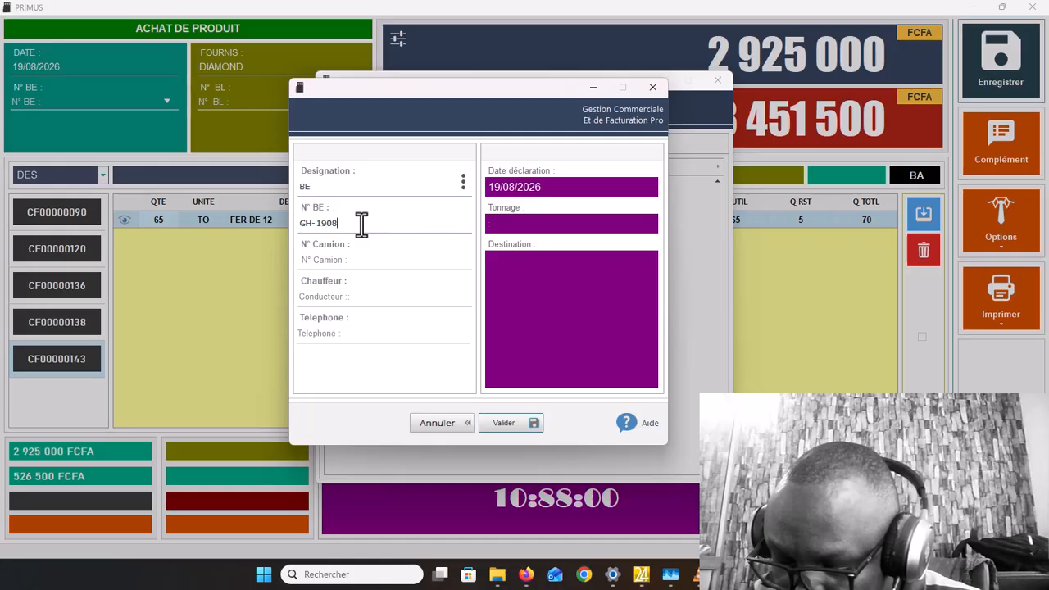
pyautogui.write('2026')
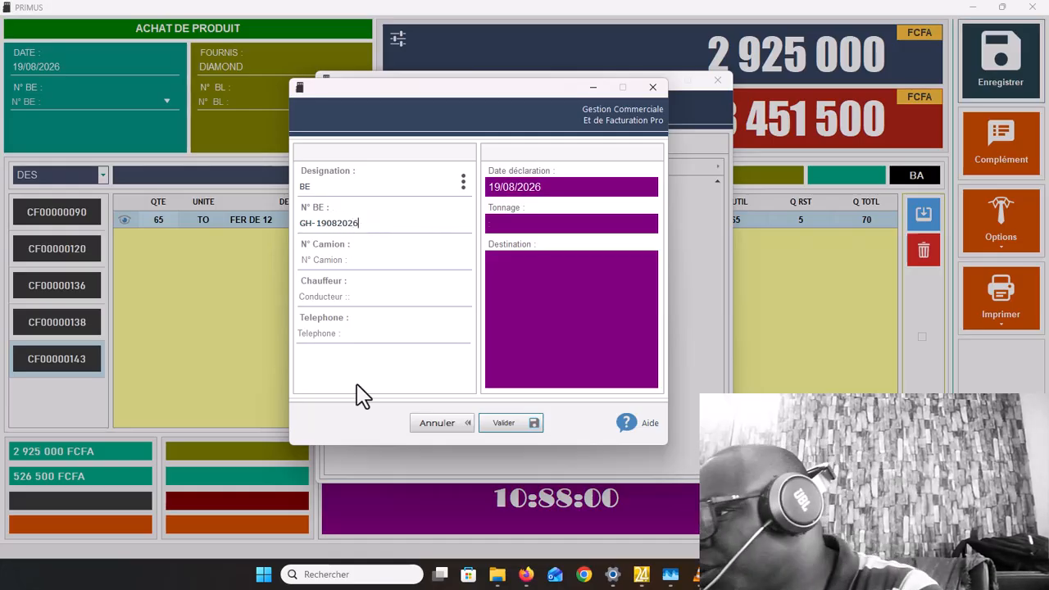
pyautogui.click(503, 425)
pyautogui.click(501, 333)
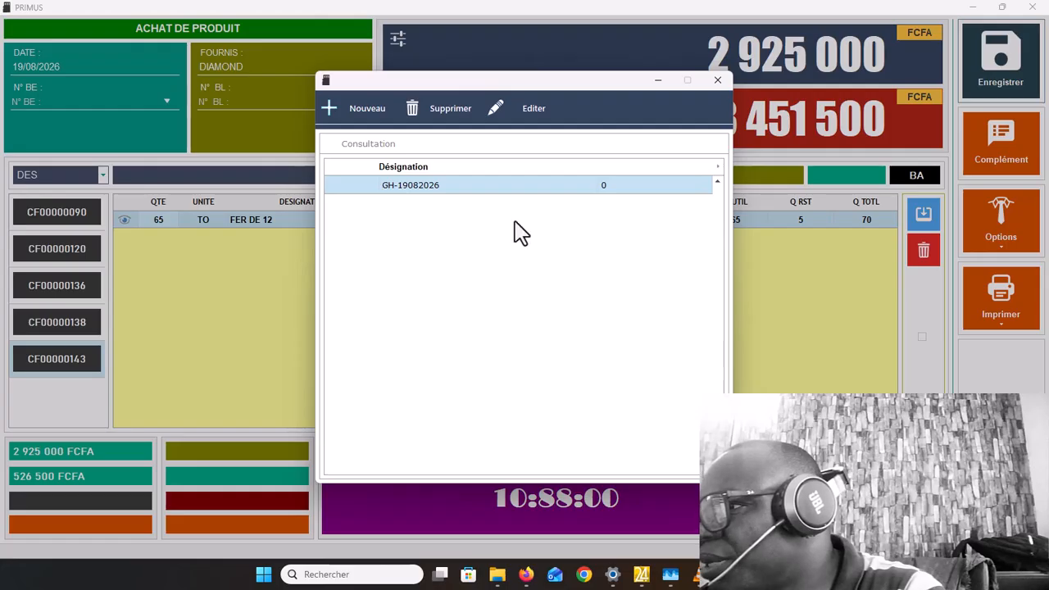
pyautogui.doubleClick(502, 187)
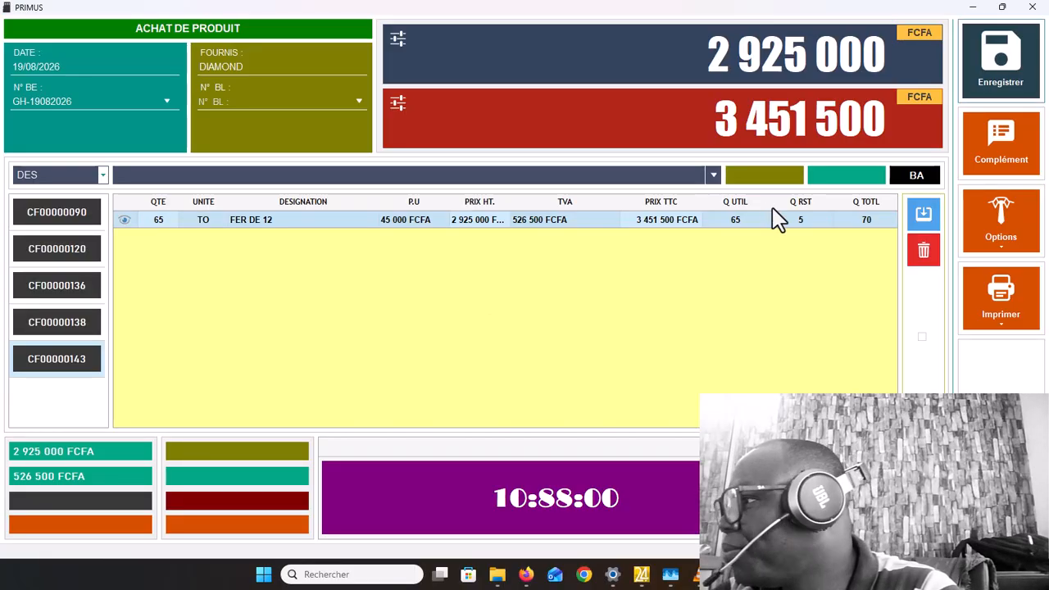
# Step: Save the purchase with payment in full (TOTALITE) and confirm the operation through to the purchase voucher
pyautogui.click(986, 69)
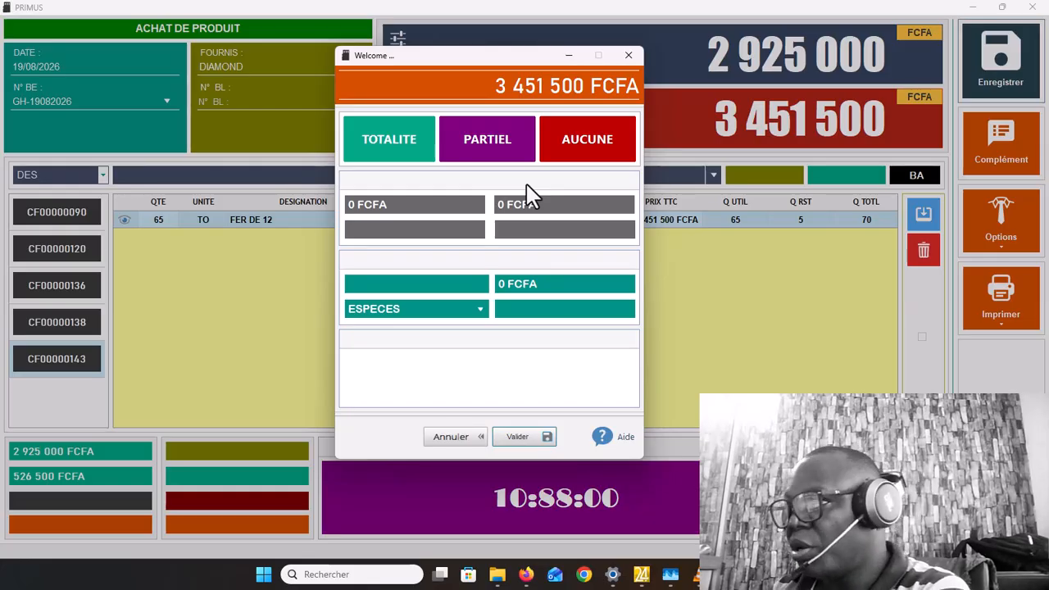
pyautogui.click(407, 154)
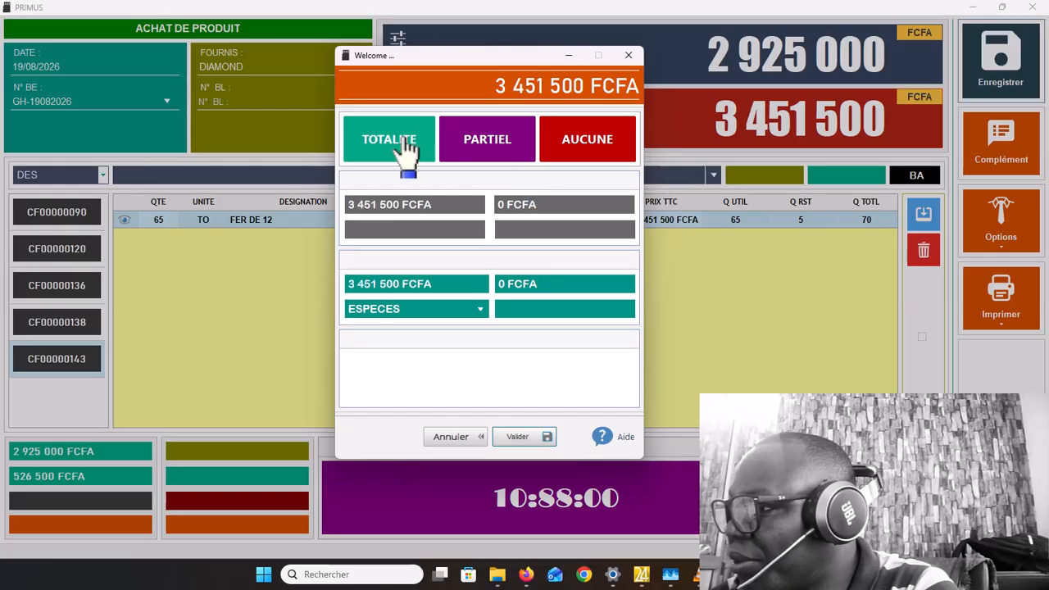
pyautogui.click(519, 437)
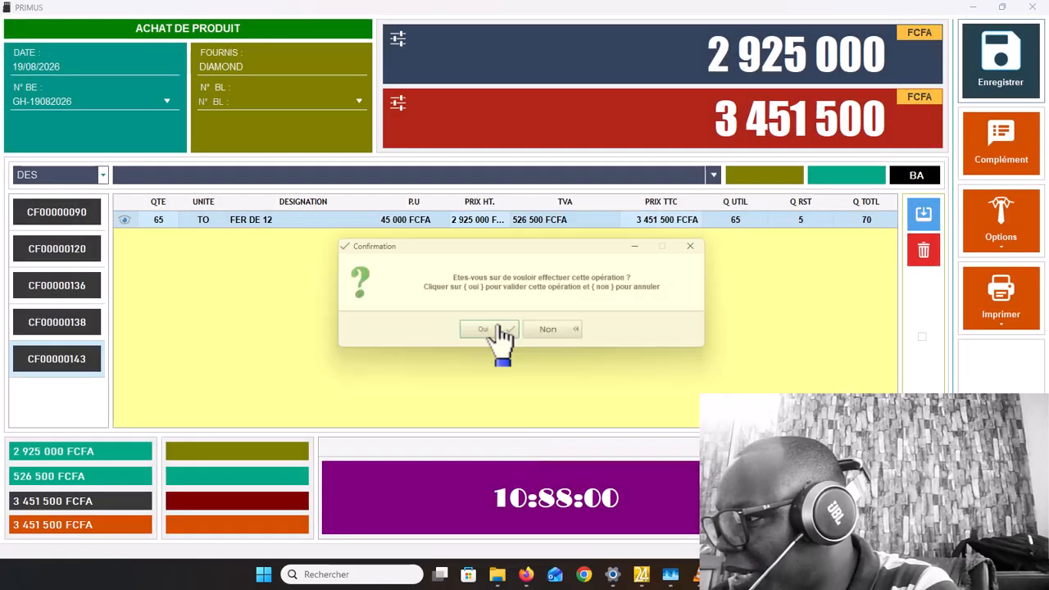
pyautogui.click(484, 331)
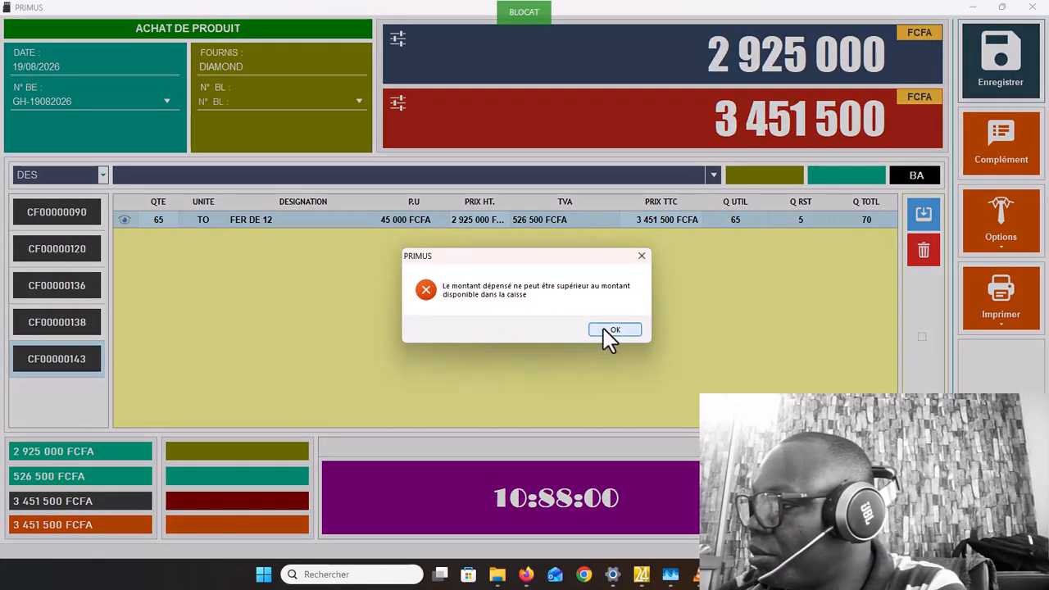
pyautogui.click(611, 336)
pyautogui.click(544, 332)
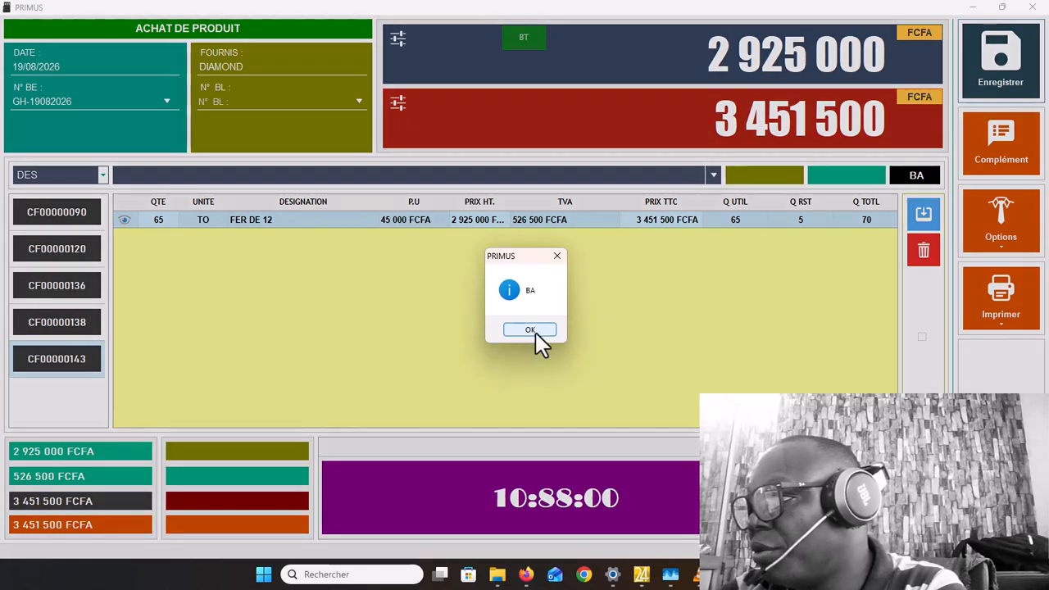
pyautogui.click(531, 331)
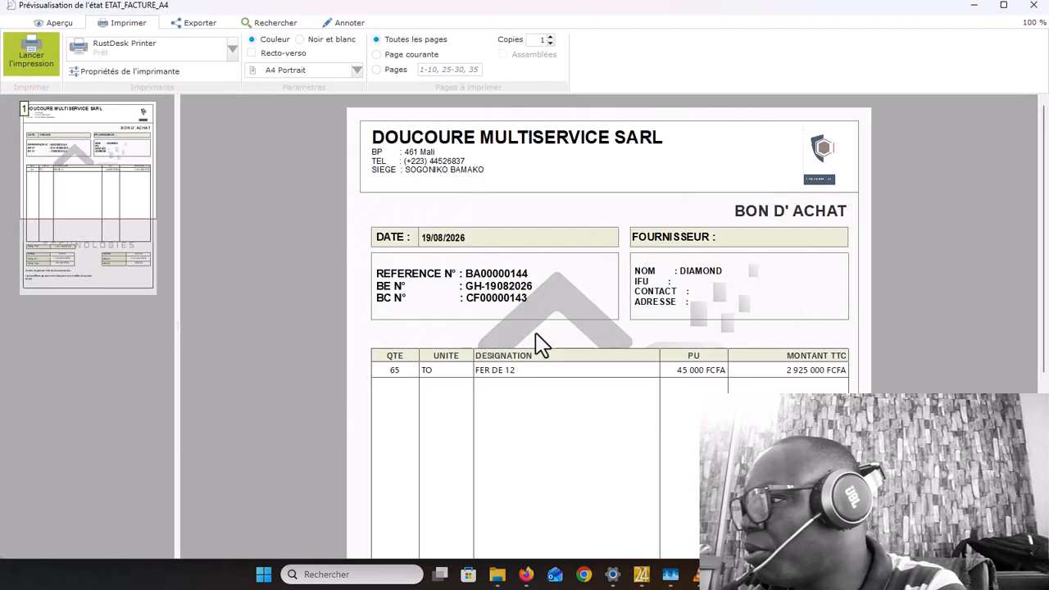
# Step: Review the purchase voucher preview from the header and references down to the totals, and close it
pyautogui.scroll(-1, 611, 339)
pyautogui.scroll(-5, 619, 394)
pyautogui.scroll(4, 620, 400)
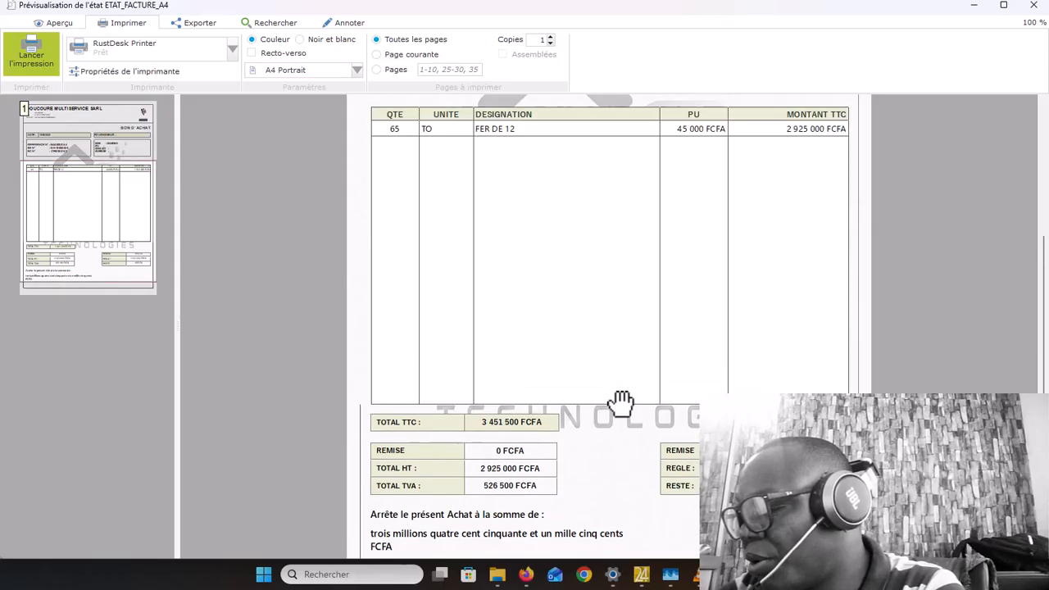
pyautogui.rightClick(648, 376)
pyautogui.scroll(3, 607, 374)
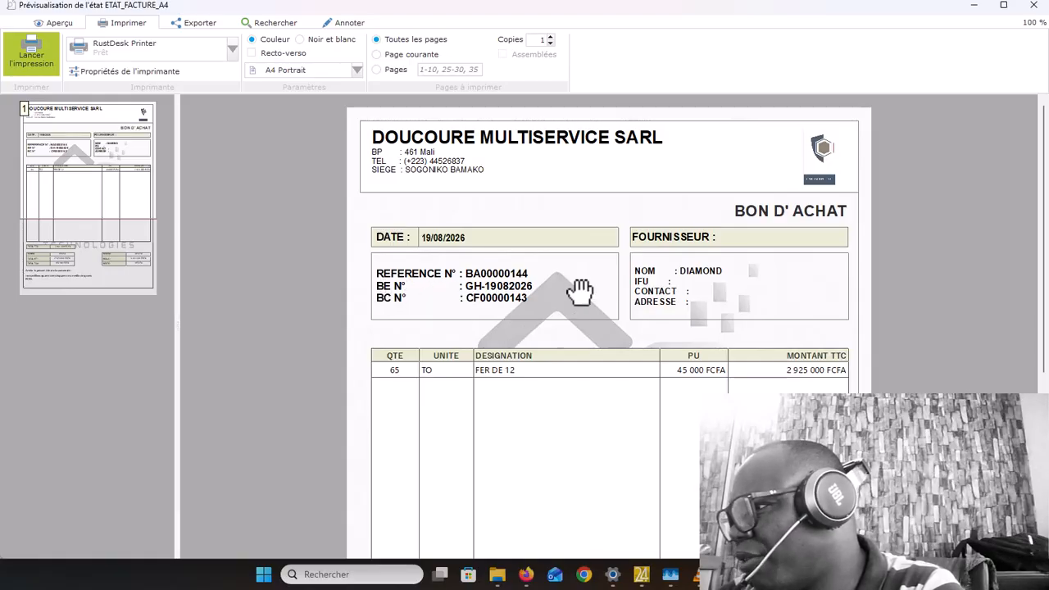
pyautogui.scroll(-3, 787, 298)
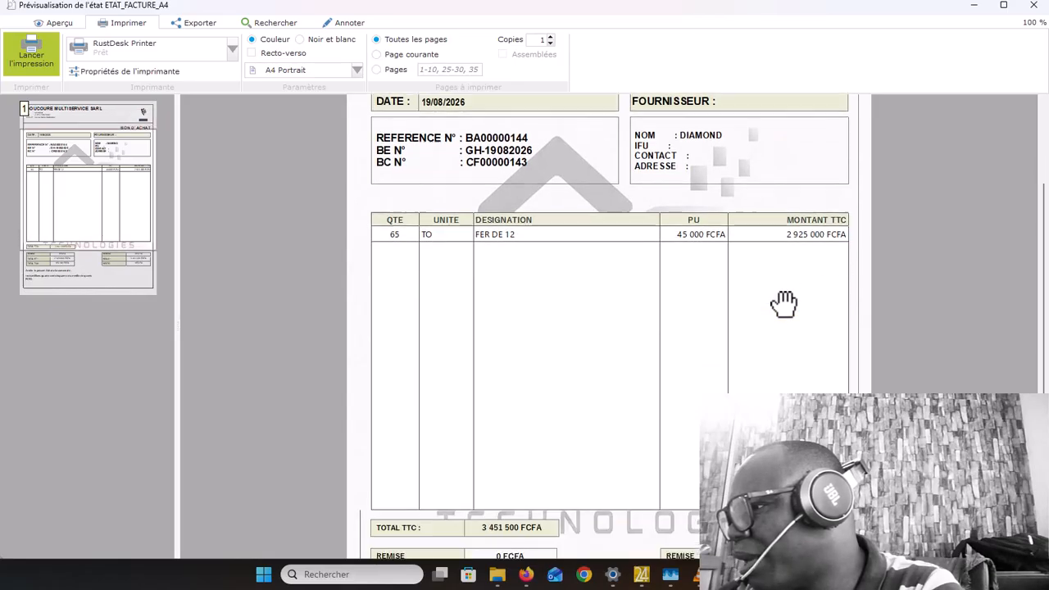
pyautogui.scroll(3, 786, 300)
pyautogui.scroll(-1, 783, 305)
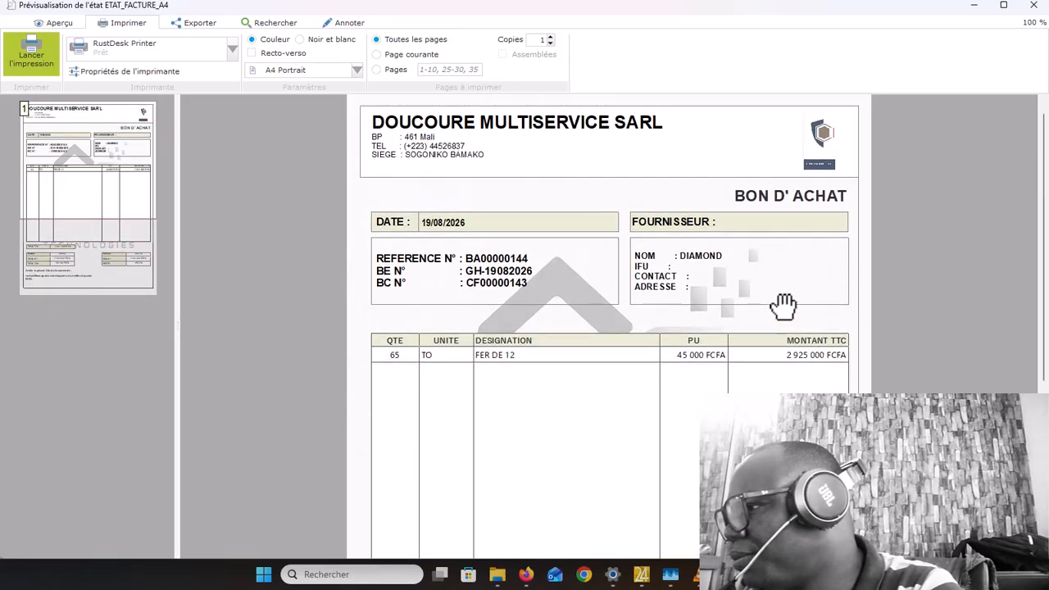
pyautogui.click(1034, 10)
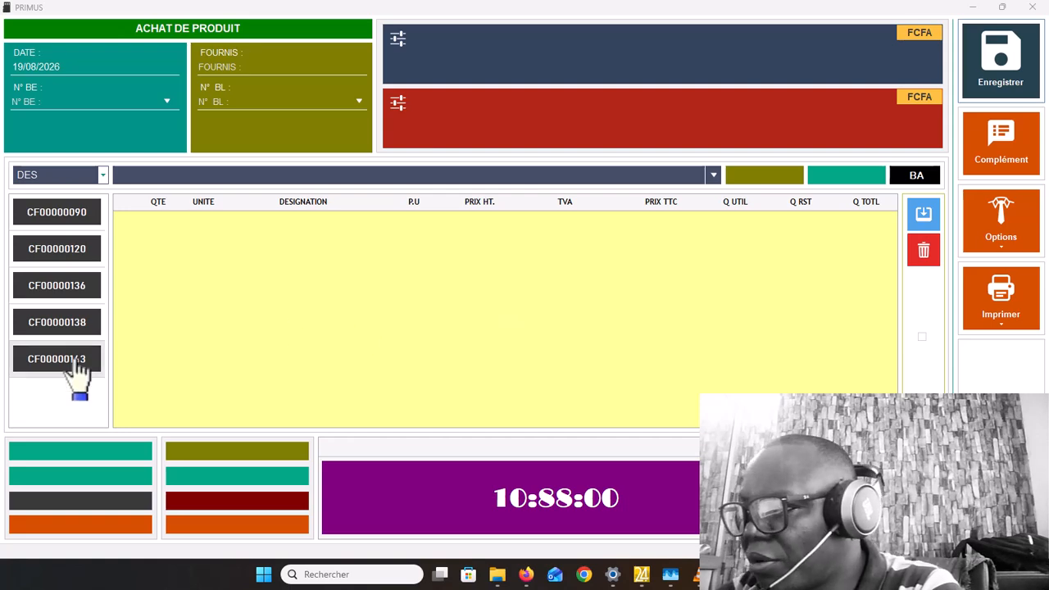
# Step: Close and reopen the product purchase form and load the same DIAMOND supplier order again
pyautogui.click(1032, 7)
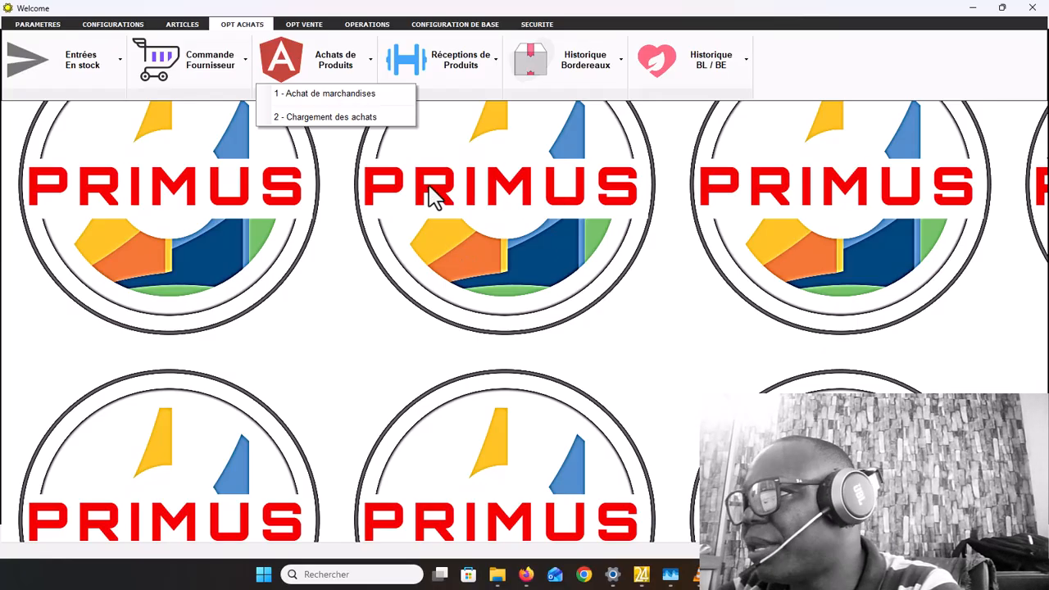
pyautogui.click(339, 69)
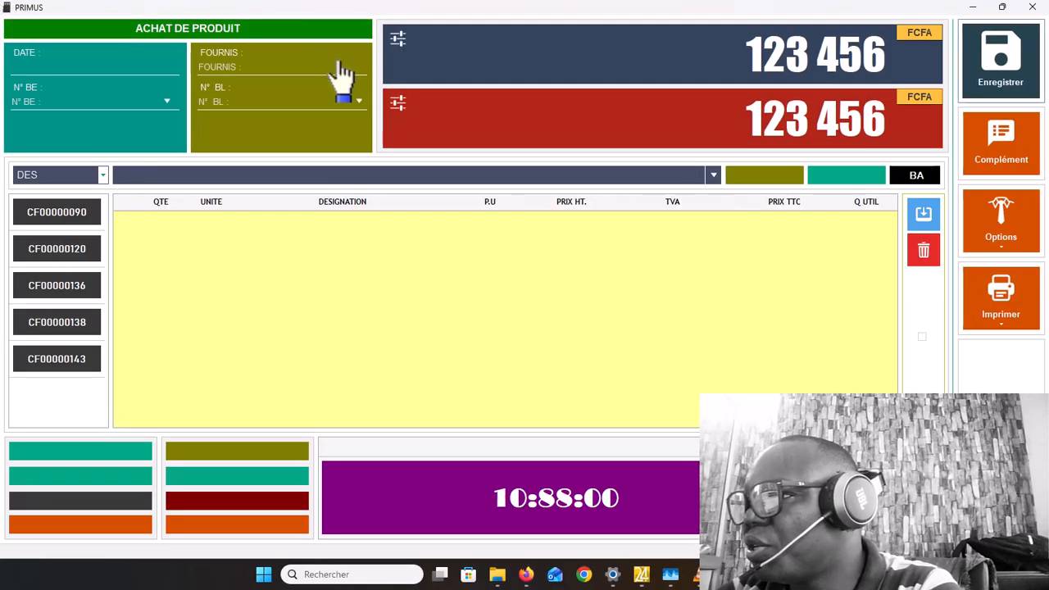
pyautogui.click(73, 367)
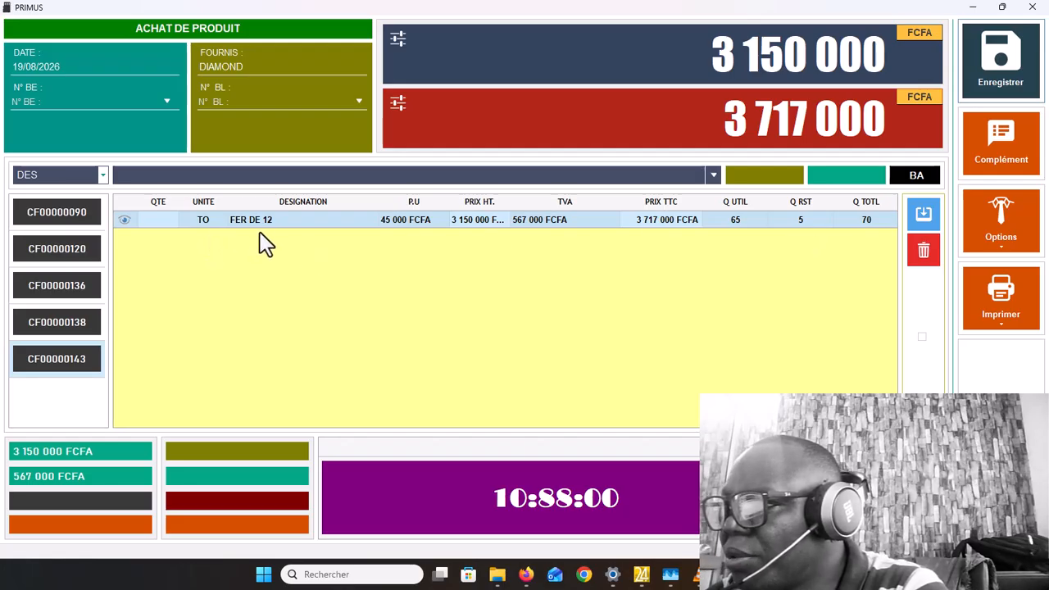
# Step: Try to set the purchase quantity of FER DE 12 to 6
pyautogui.click(123, 222)
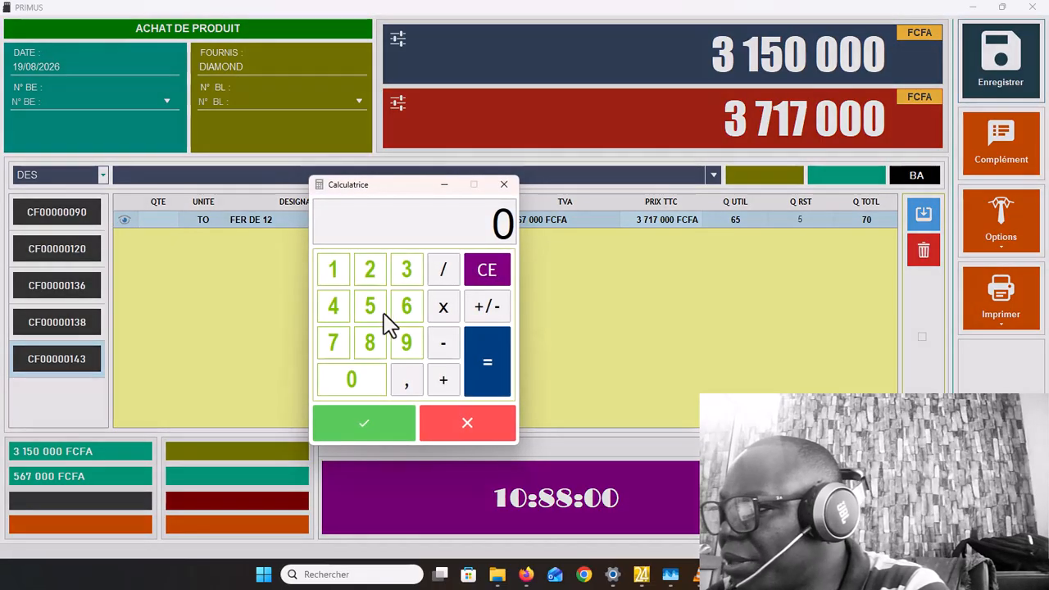
pyautogui.click(410, 318)
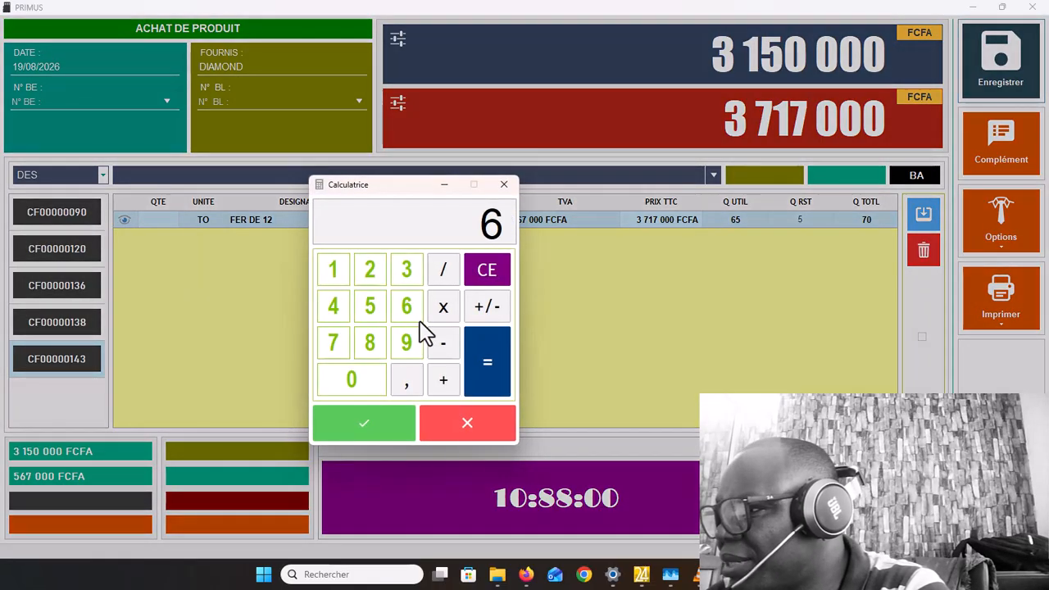
pyautogui.click(389, 433)
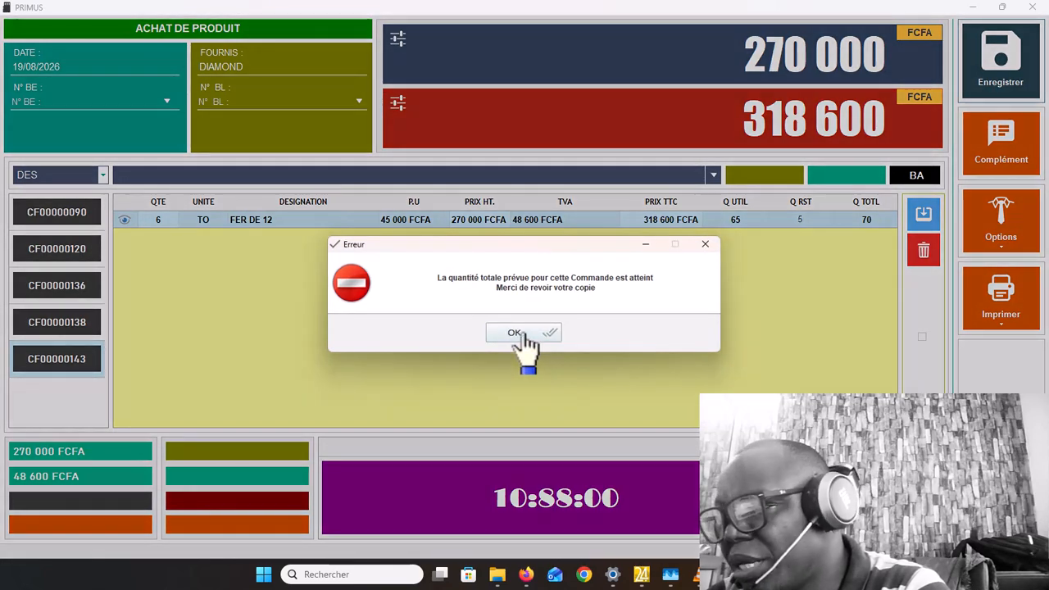
pyautogui.click(516, 334)
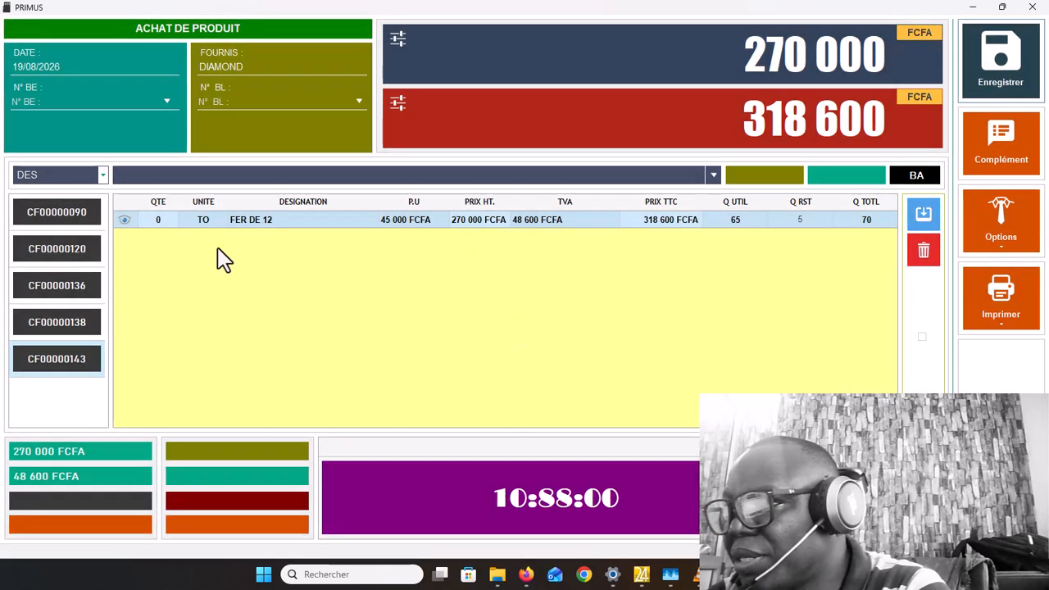
# Step: Set the purchase quantity of FER DE 12 to 5 and try to save the purchase without a N° BE
pyautogui.click(124, 221)
pyautogui.click(369, 316)
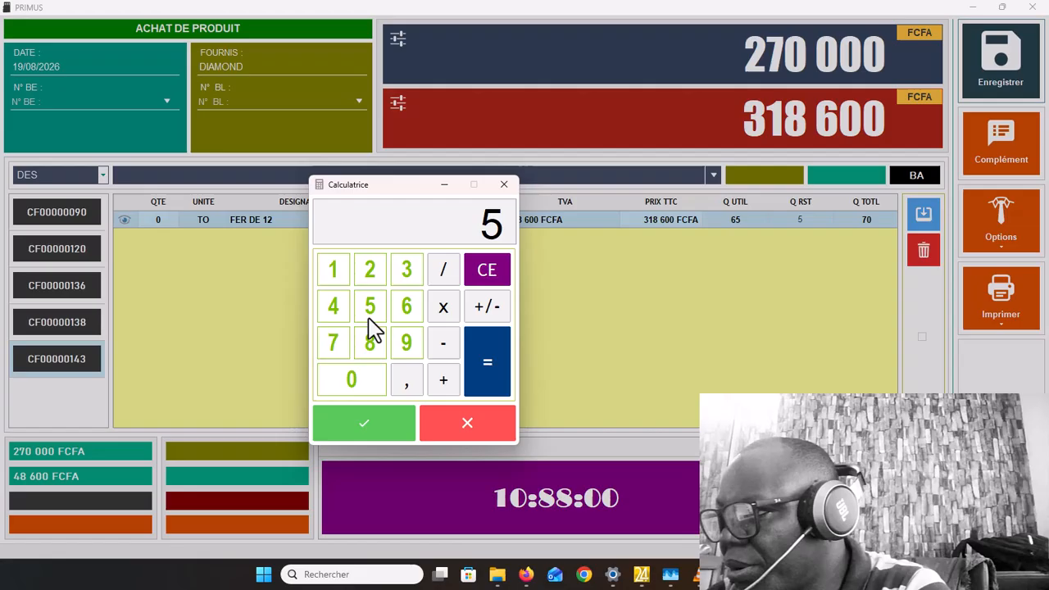
pyautogui.click(368, 427)
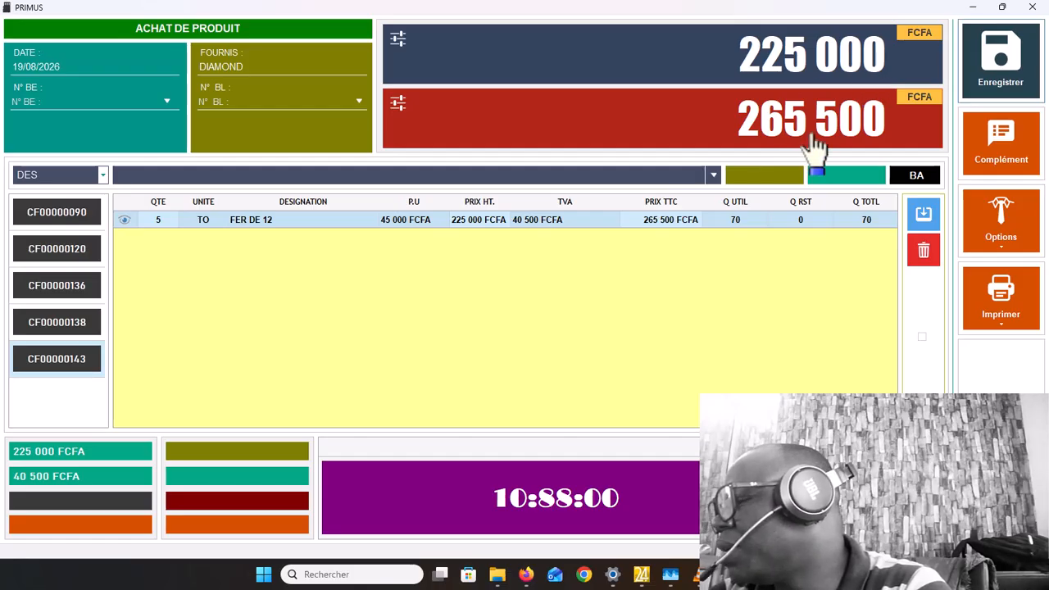
pyautogui.click(1002, 75)
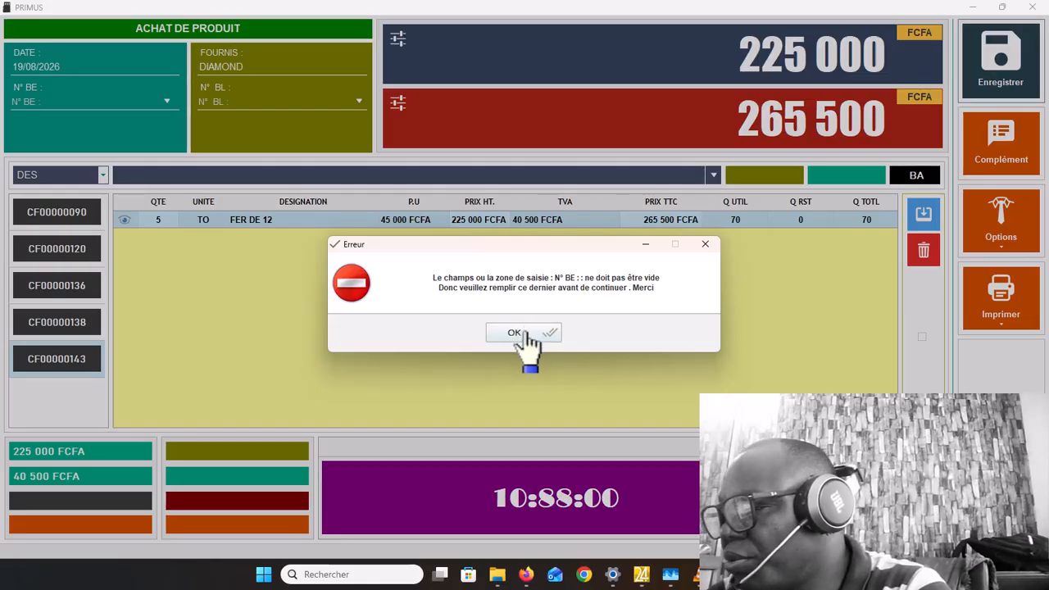
pyautogui.click(520, 332)
# Step: Create a BE record with N° BE DF-19082026 and assign it to the current DIAMOND purchase
pyautogui.click(166, 101)
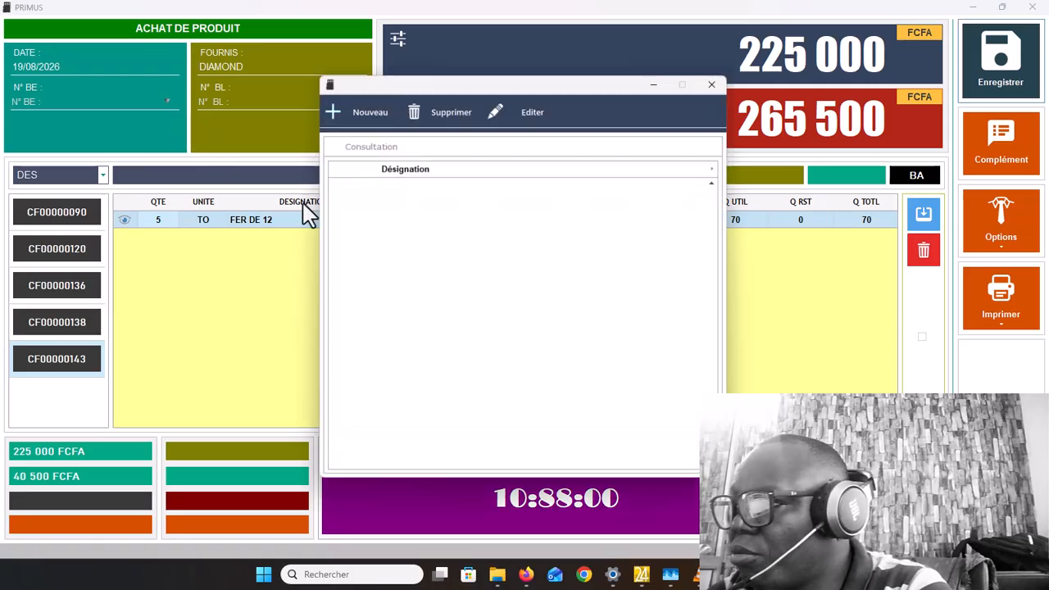
pyautogui.click(356, 113)
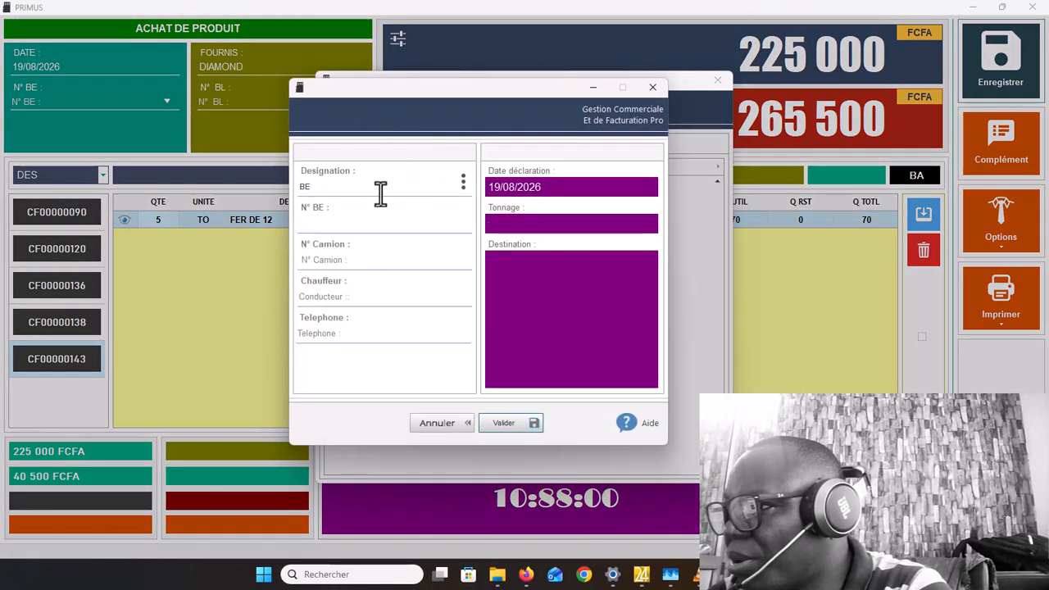
pyautogui.click(409, 224)
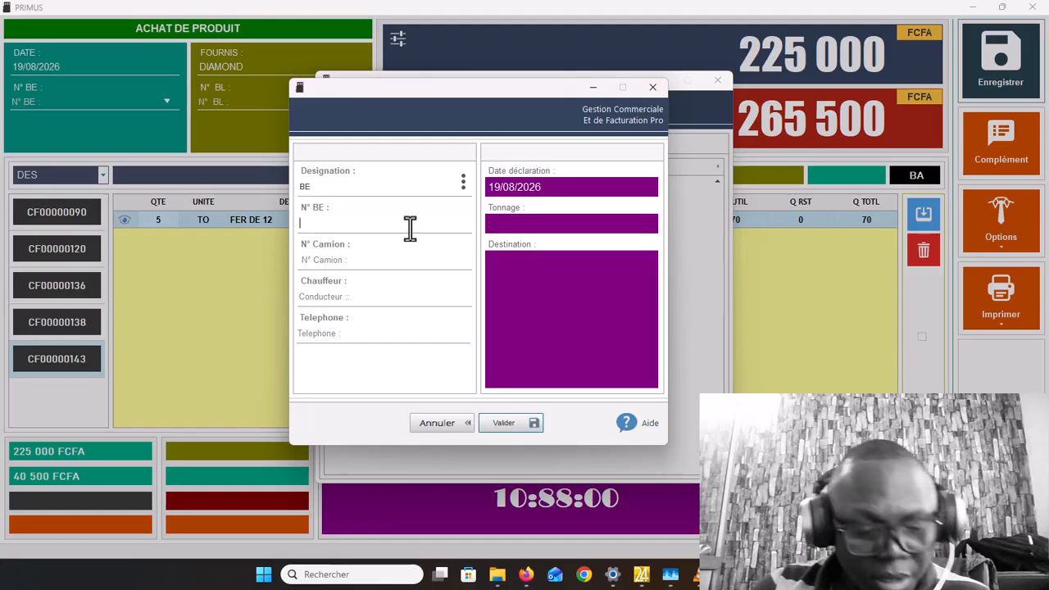
pyautogui.write('DF')
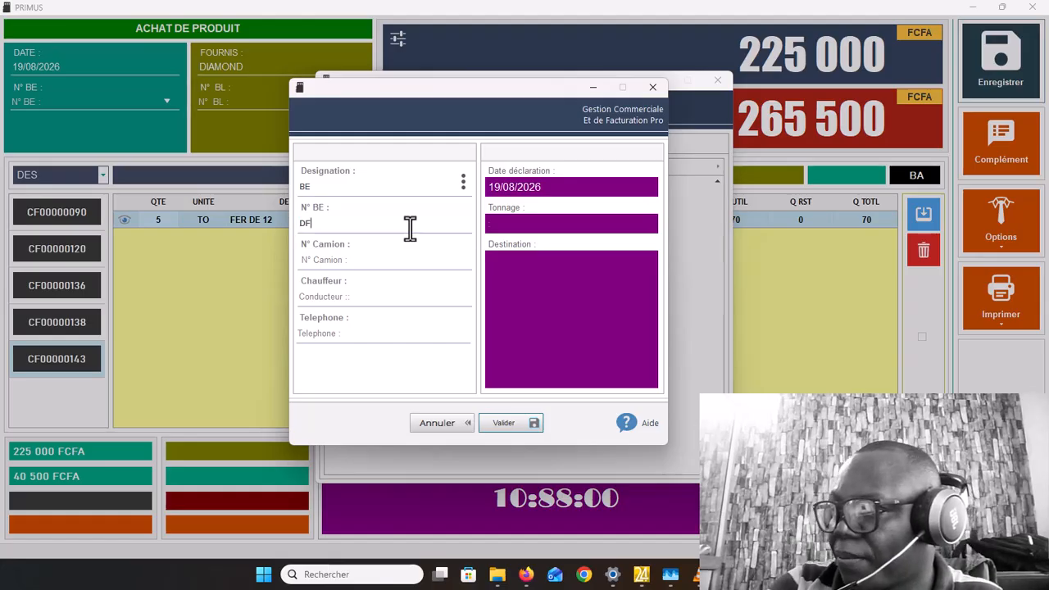
pyautogui.write('-')
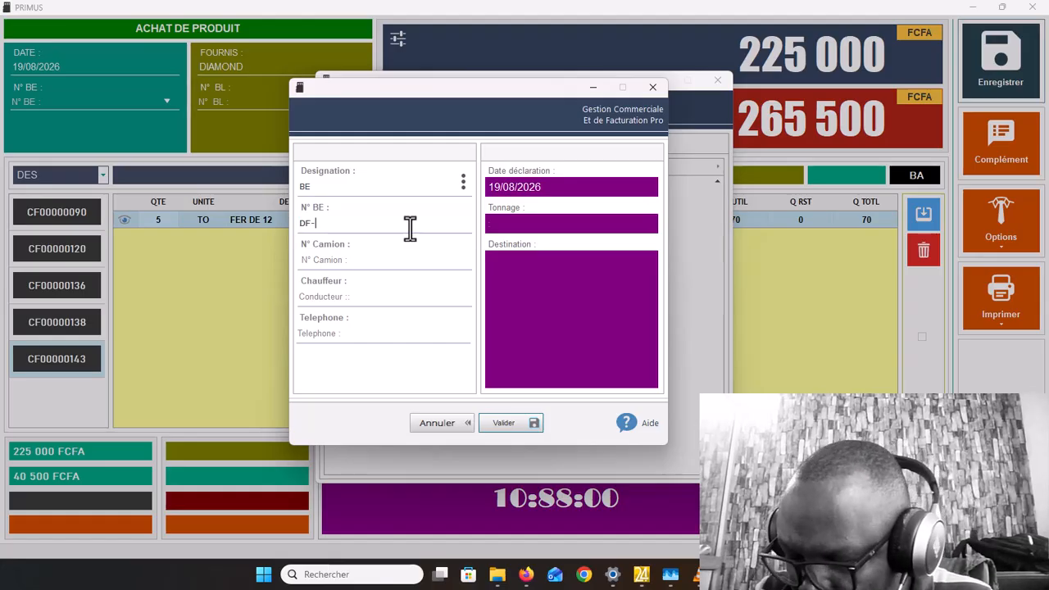
pyautogui.write('190')
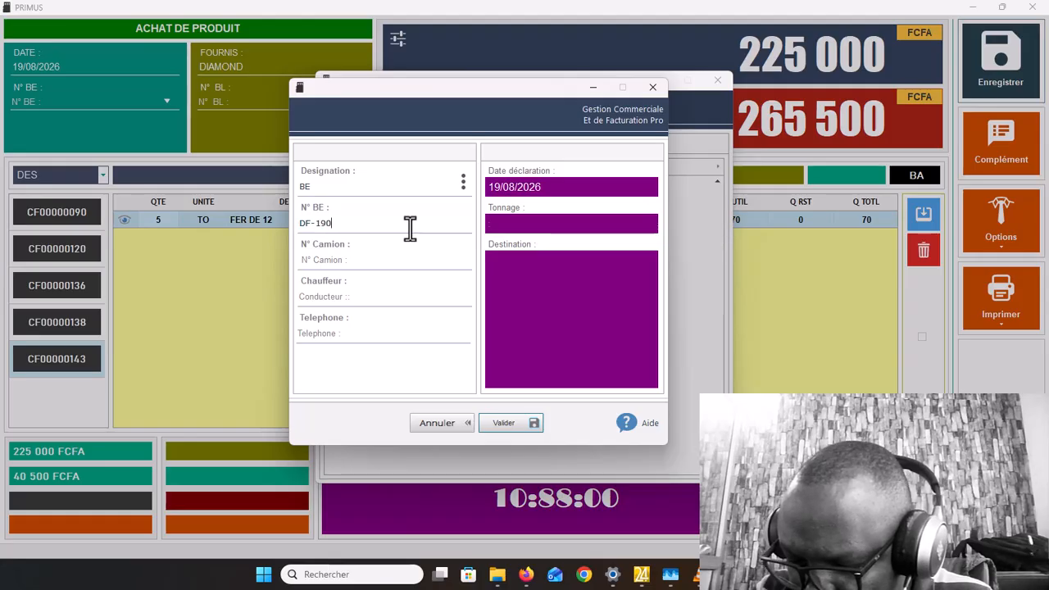
pyautogui.write('820')
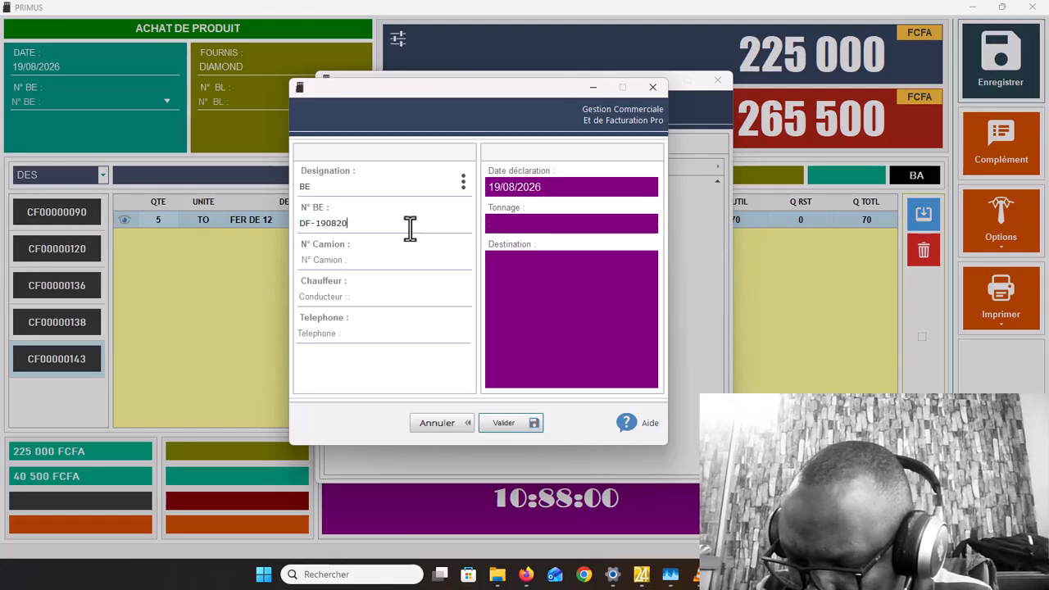
pyautogui.write('26')
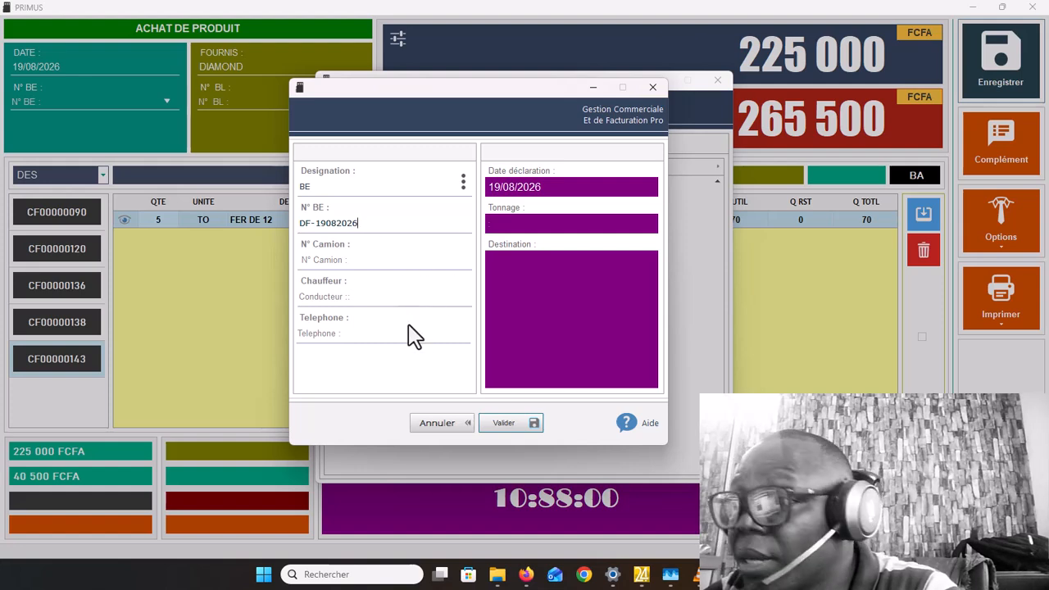
pyautogui.click(525, 423)
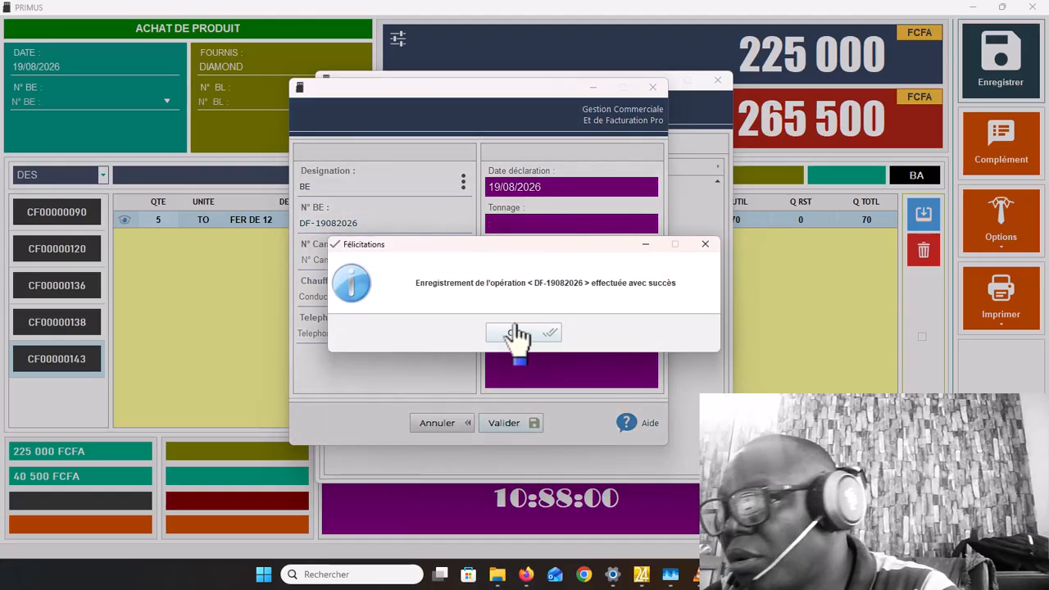
pyautogui.click(517, 333)
pyautogui.doubleClick(541, 187)
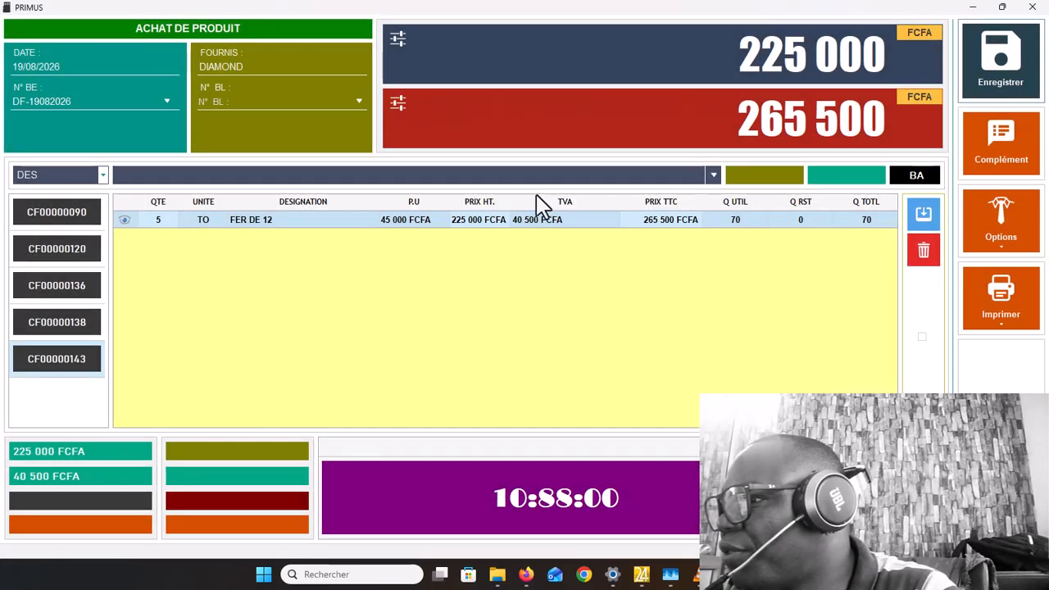
# Step: Save the purchase of 5 FER DE 12 with full payment in ESPECES, then close the purchase voucher preview
pyautogui.click(1016, 59)
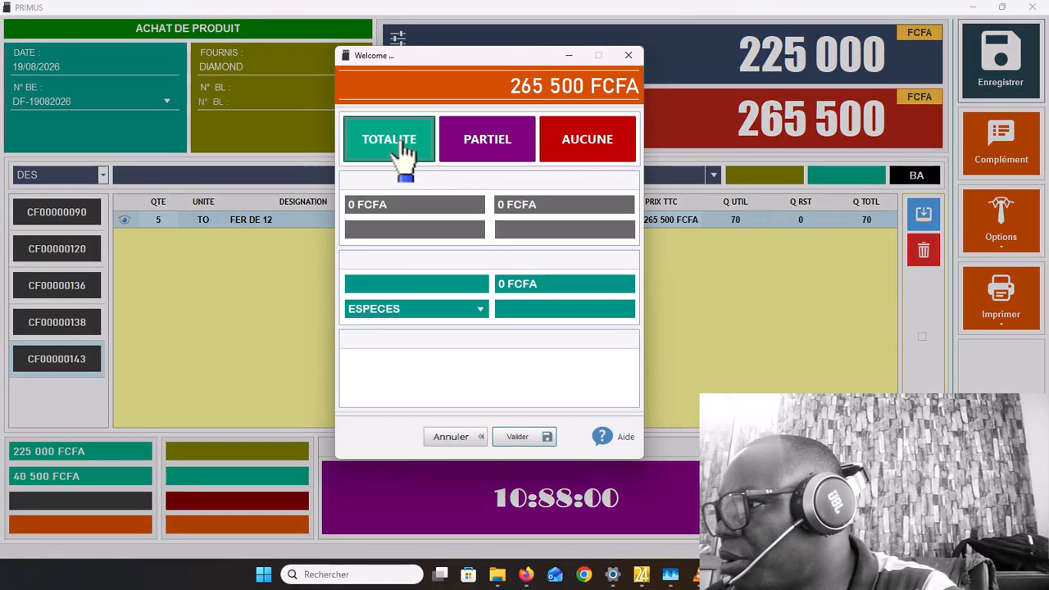
pyautogui.click(402, 141)
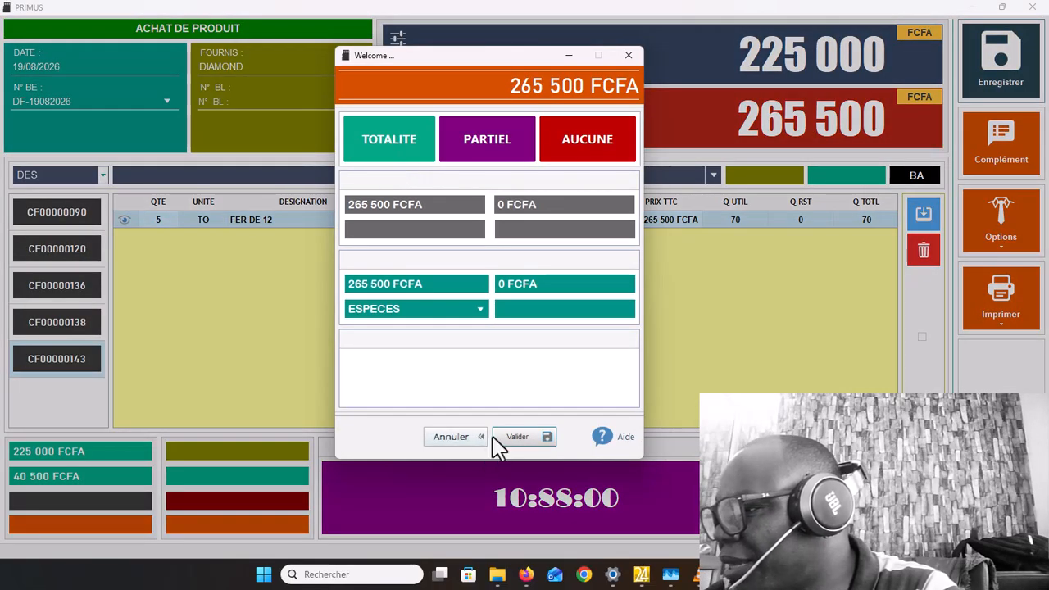
pyautogui.click(518, 437)
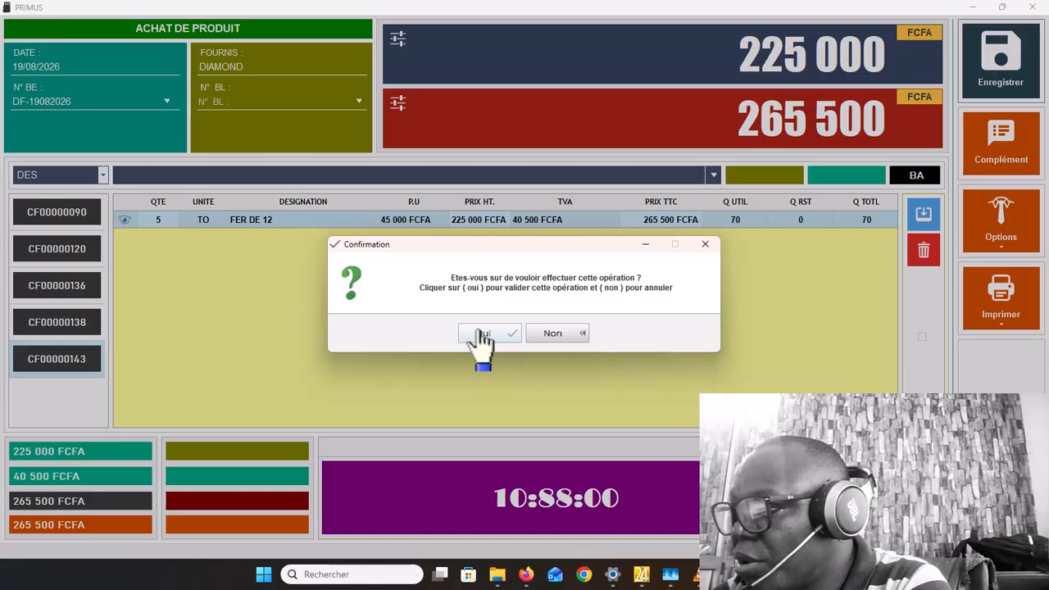
pyautogui.click(478, 334)
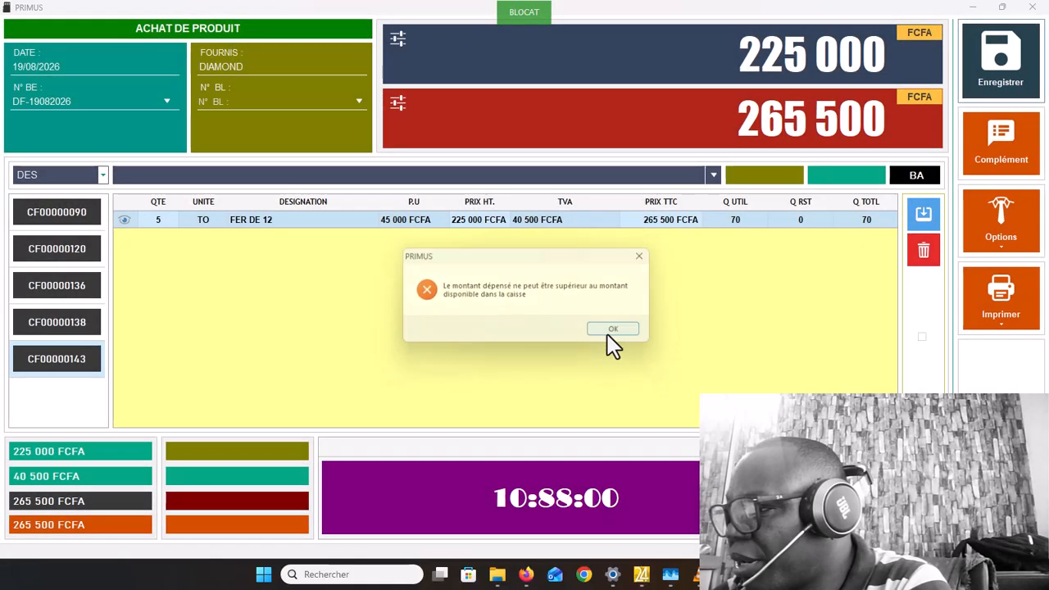
pyautogui.click(611, 330)
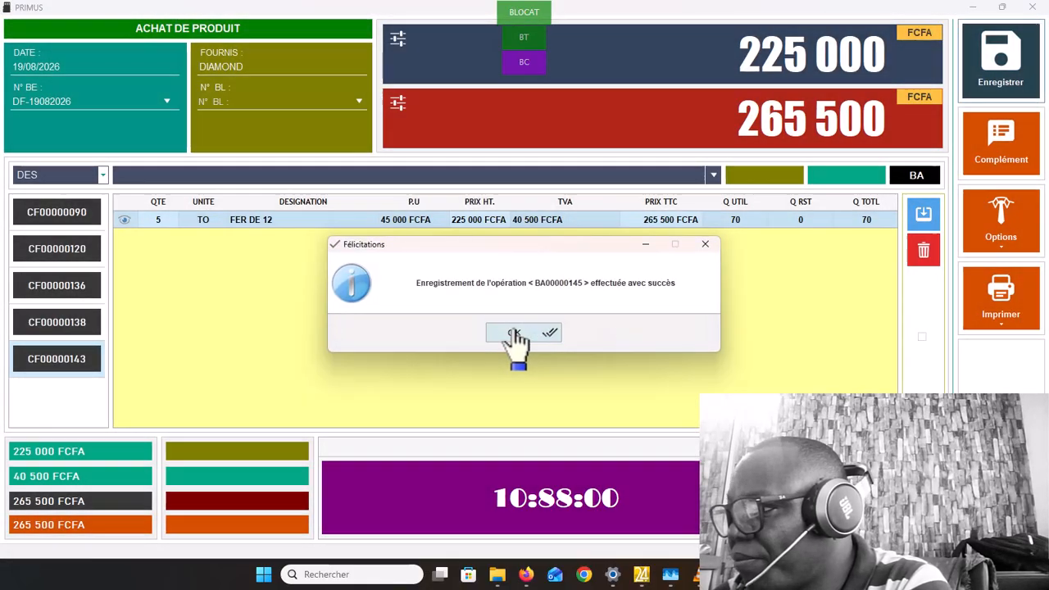
pyautogui.click(513, 332)
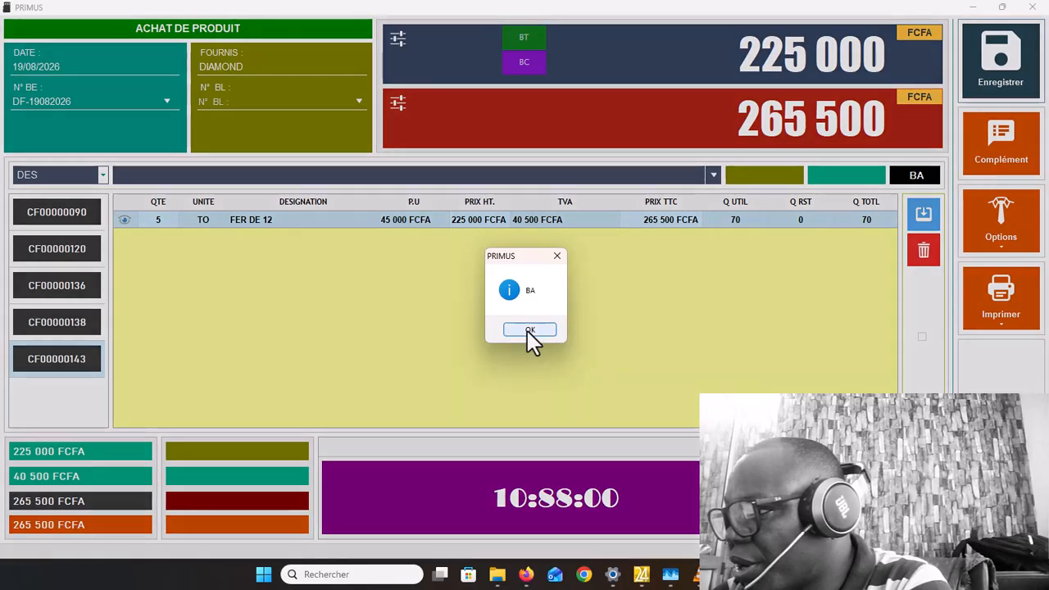
pyautogui.click(529, 331)
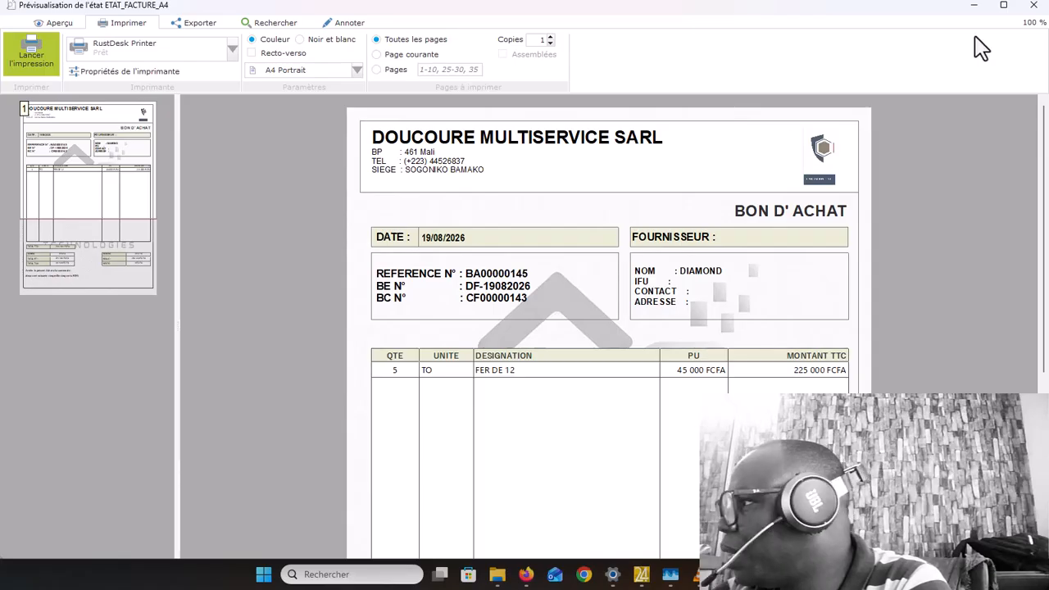
pyautogui.click(1033, 7)
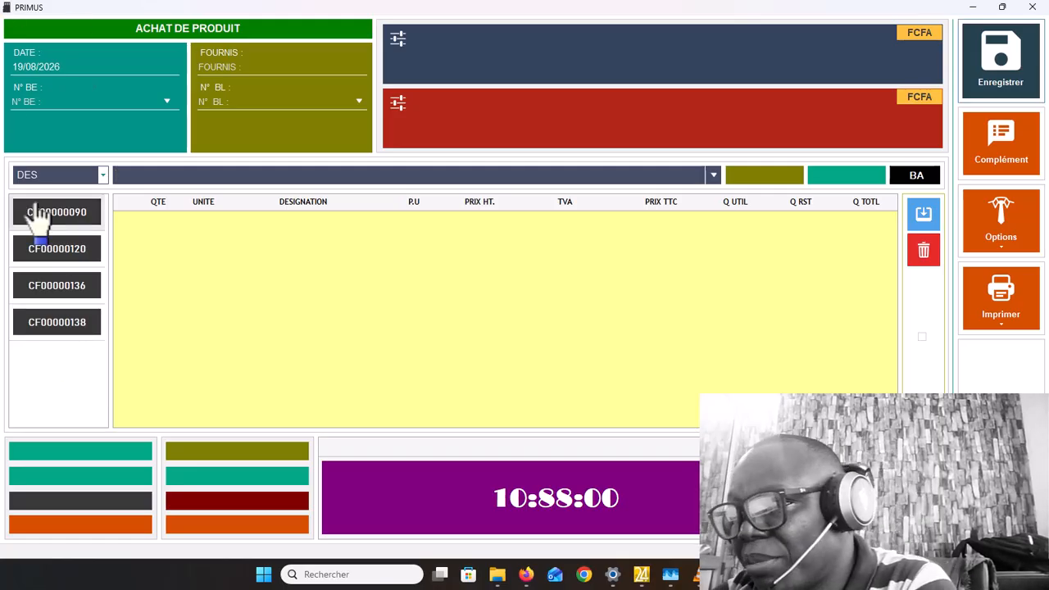
# Step: Load the first pending supplier order to view its CPA 45 VRAC line, and close the purchase form
pyautogui.click(57, 212)
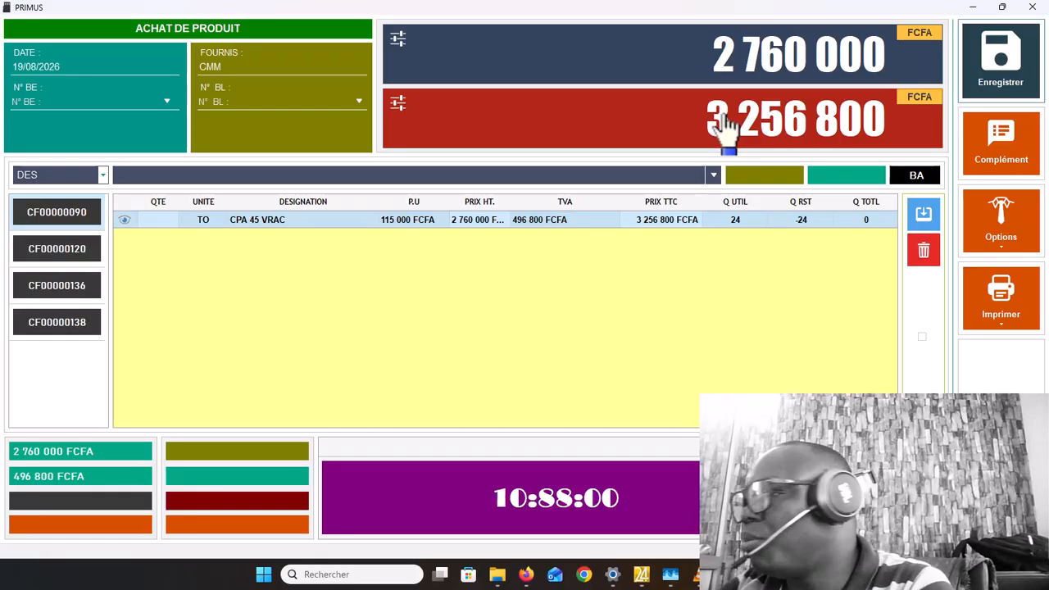
pyautogui.click(1033, 7)
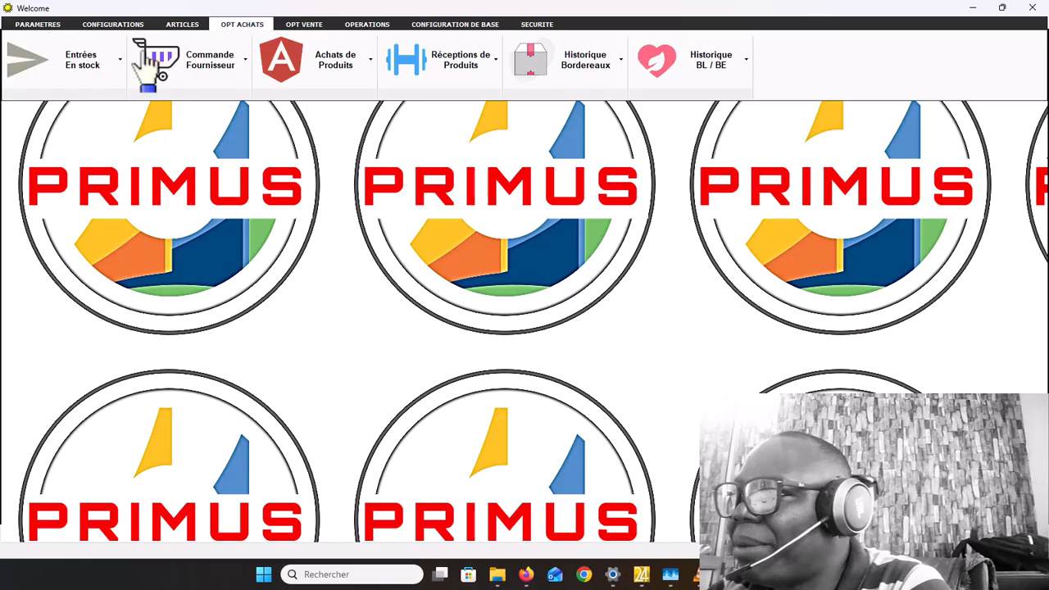
# Step: Disable the authorisation for supplier orders on purchases (Commandes Fournisseurs) in the configuration parameters and save the settings
pyautogui.click(43, 24)
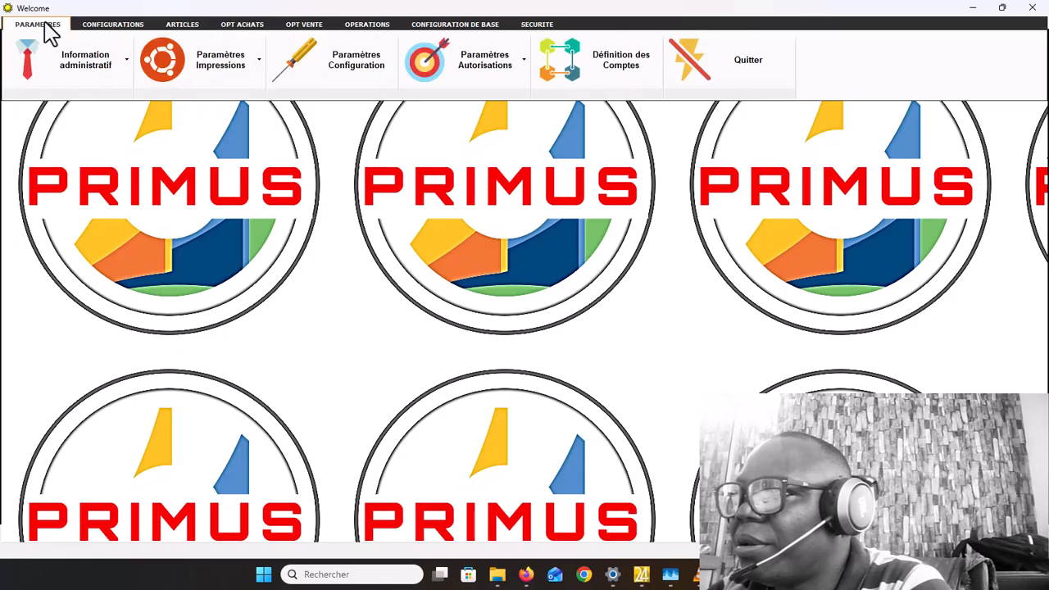
pyautogui.click(355, 81)
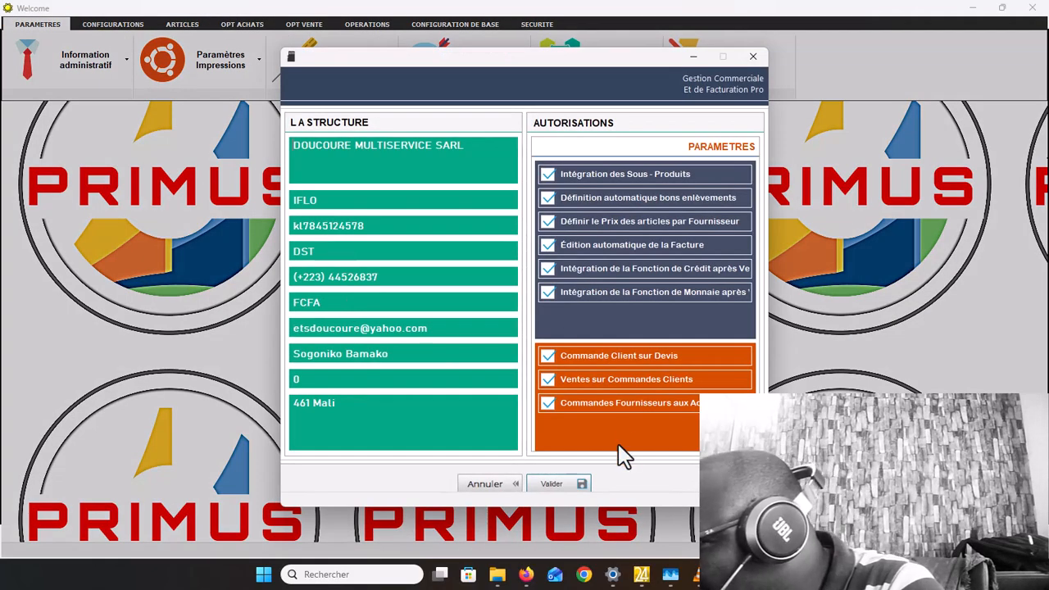
pyautogui.click(655, 401)
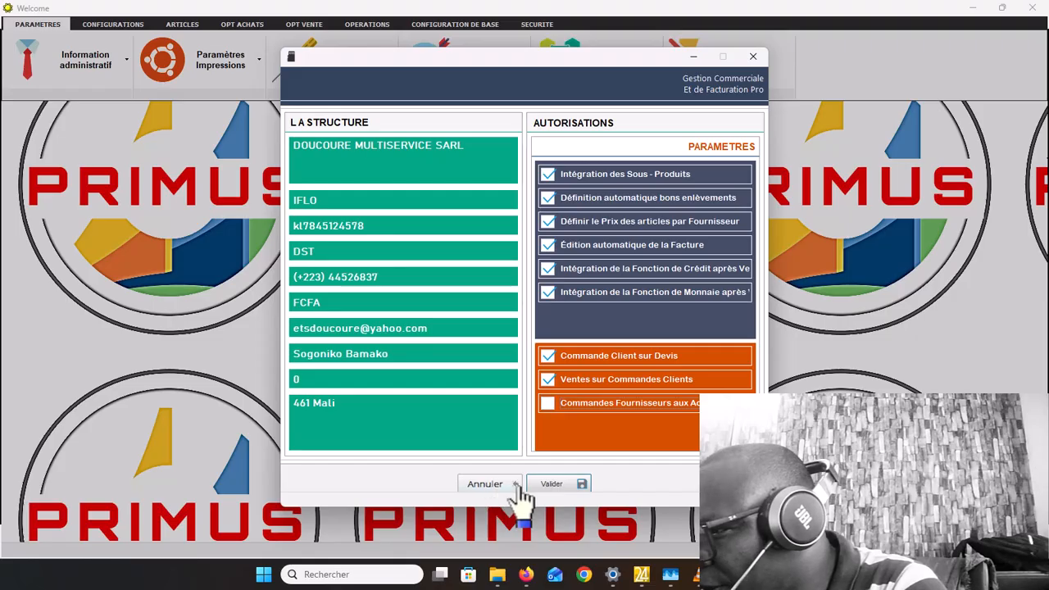
pyautogui.click(543, 486)
pyautogui.click(511, 332)
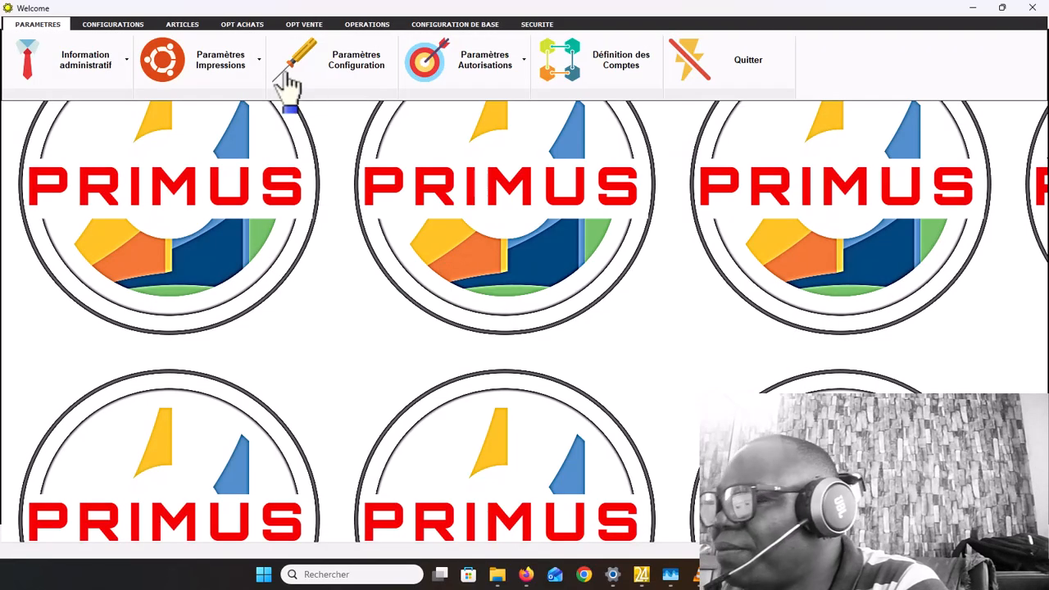
# Step: Open the product purchase form to check its layout without supplier orders, and close it
pyautogui.click(181, 31)
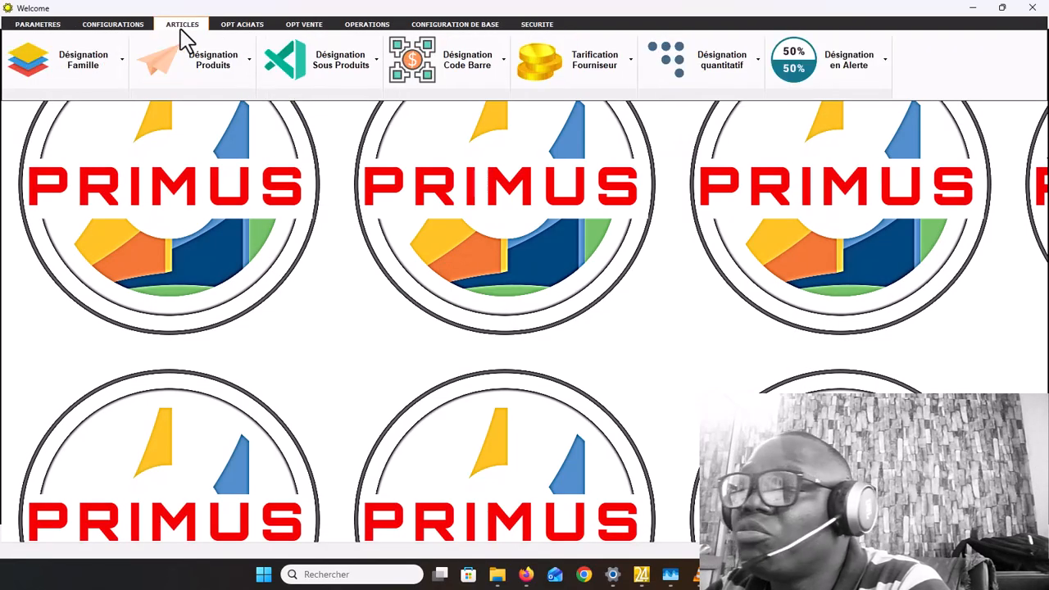
pyautogui.click(248, 31)
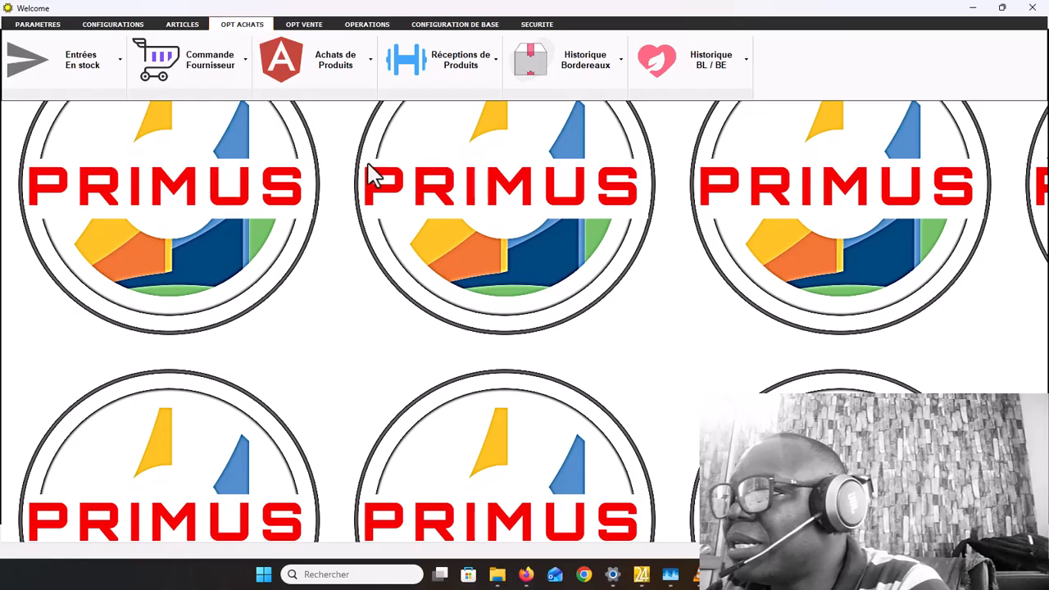
pyautogui.click(337, 70)
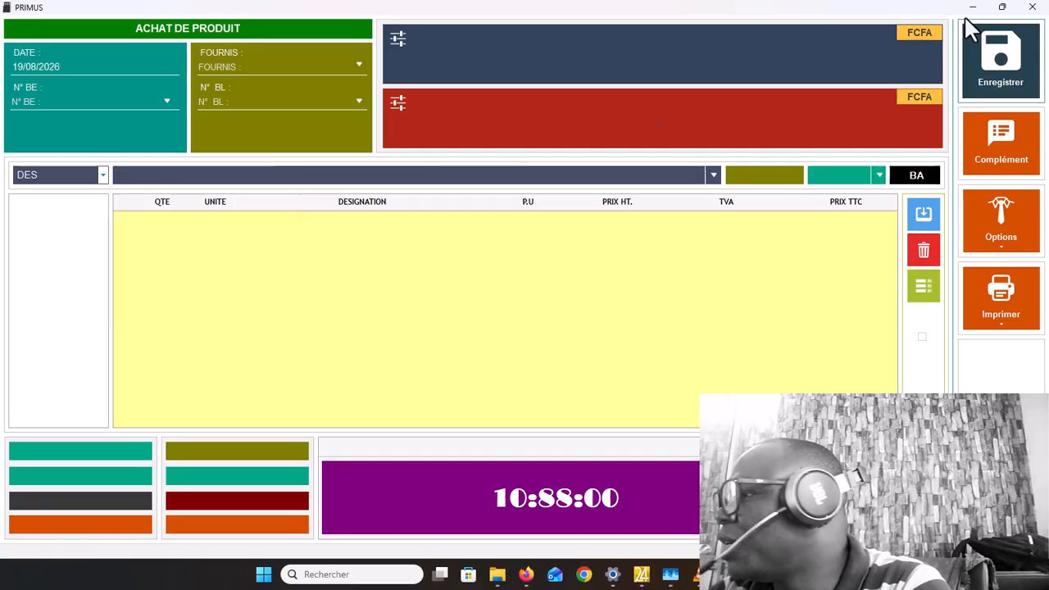
pyautogui.click(1033, 8)
# Step: Open the list of recorded purchases and select the DIAMOND purchase made at 10:15:55
pyautogui.click(332, 61)
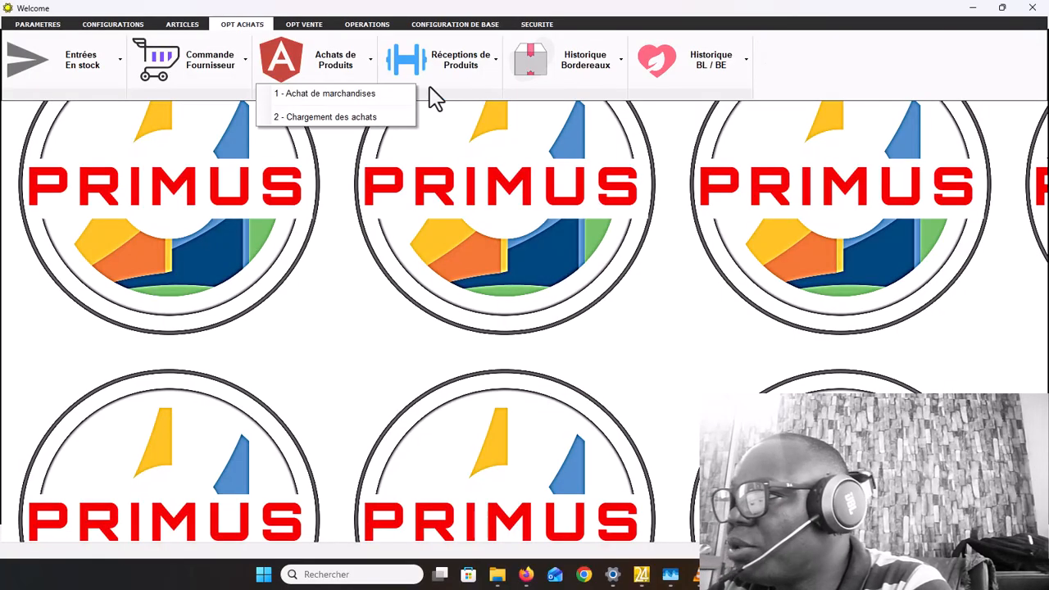
pyautogui.click(318, 118)
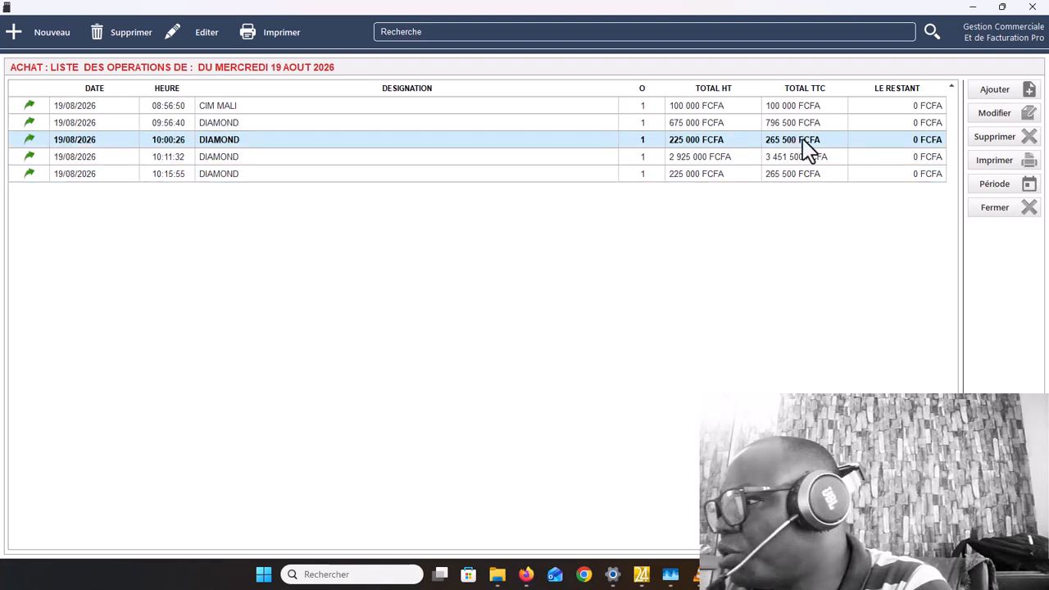
pyautogui.click(828, 180)
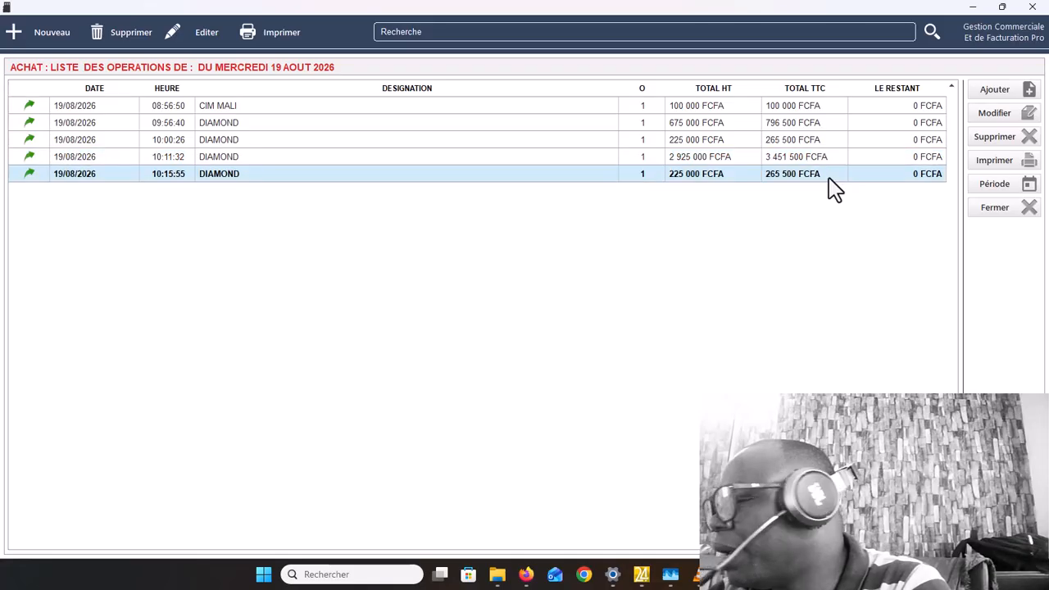